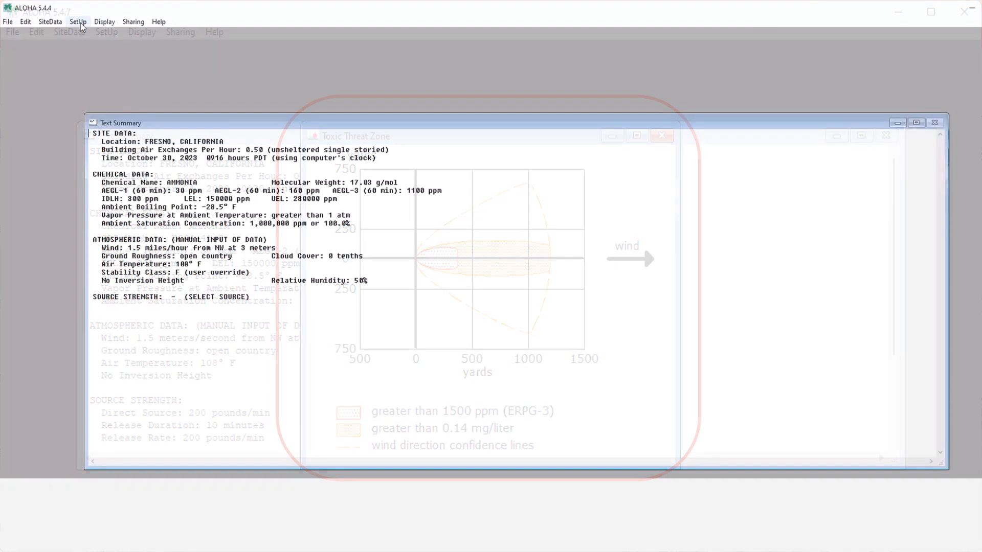
- Define a direct continuous source releasing 200 pounds/min for 10 minutes and acknowledge the two-phase flow note
click(77, 22)
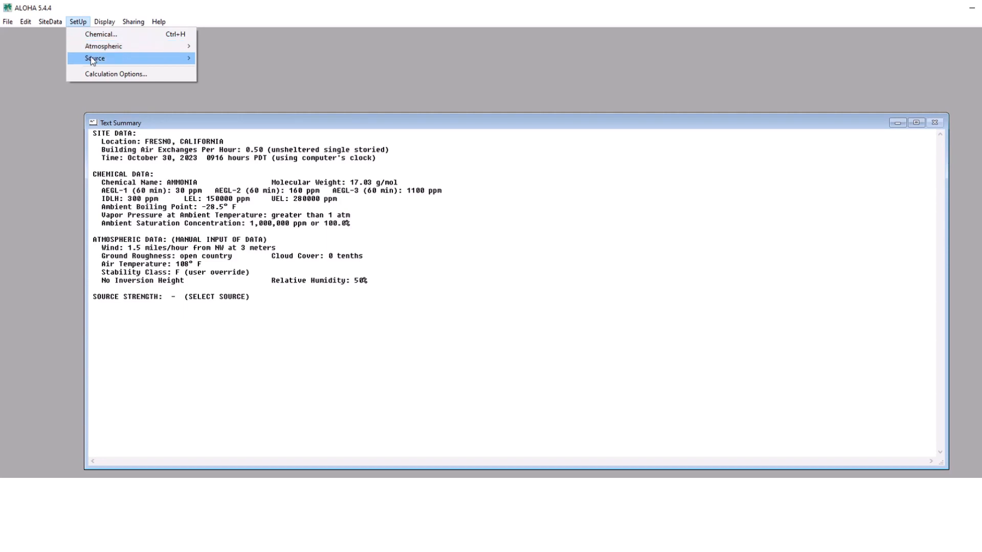
mouse_move(92, 59)
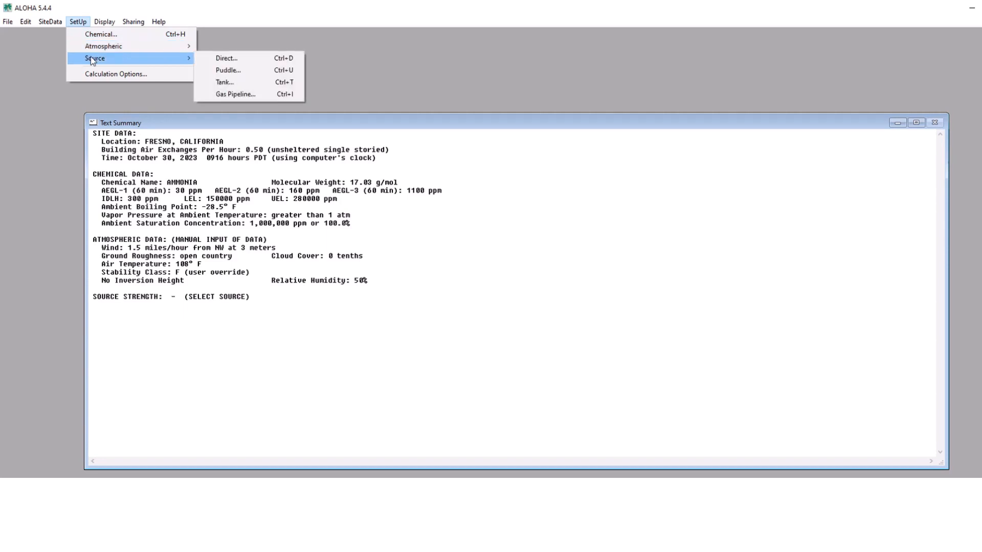
click(226, 58)
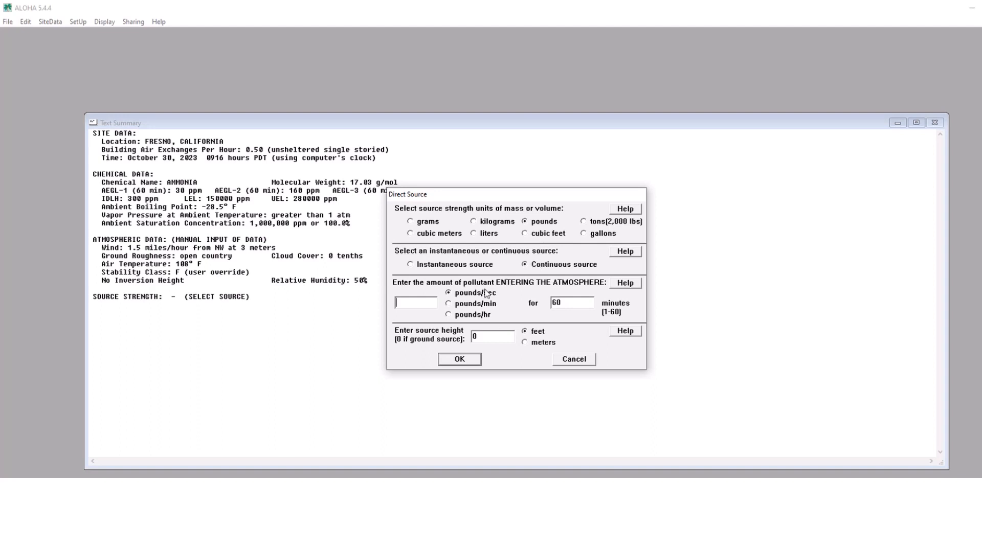
text(00)
double_click(565, 302)
text(10)
click(459, 359)
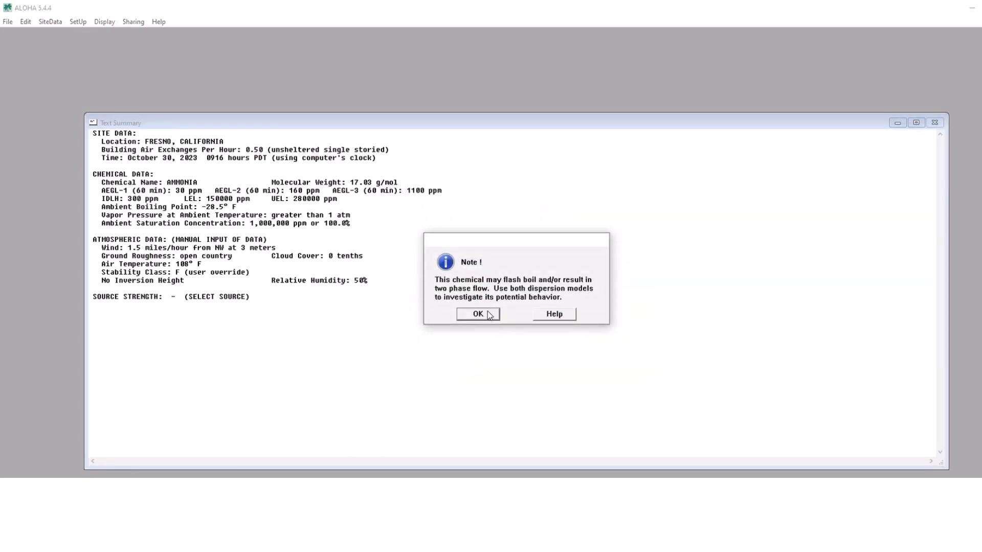
click(478, 314)
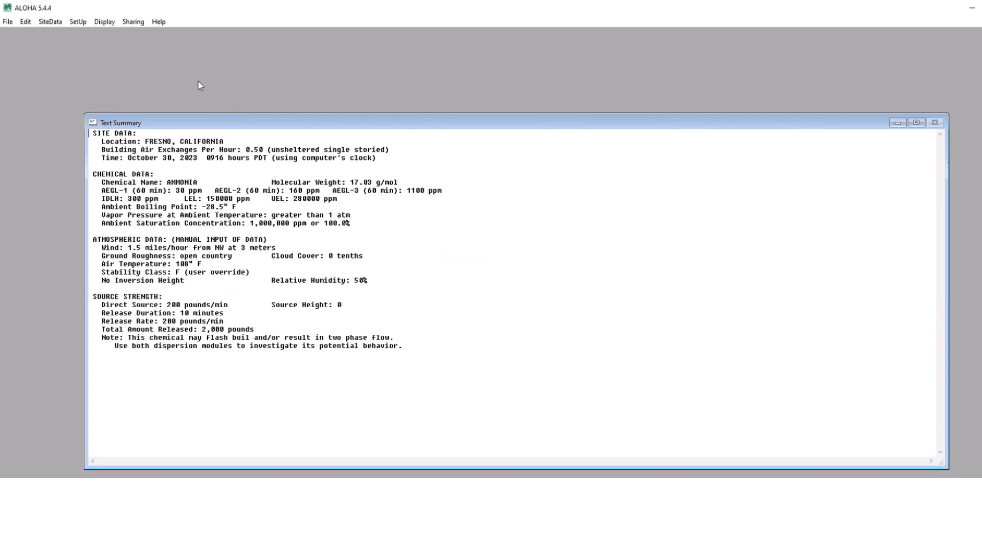
- Confirm that the calculation options use Heavy Gas dispersion only
click(78, 21)
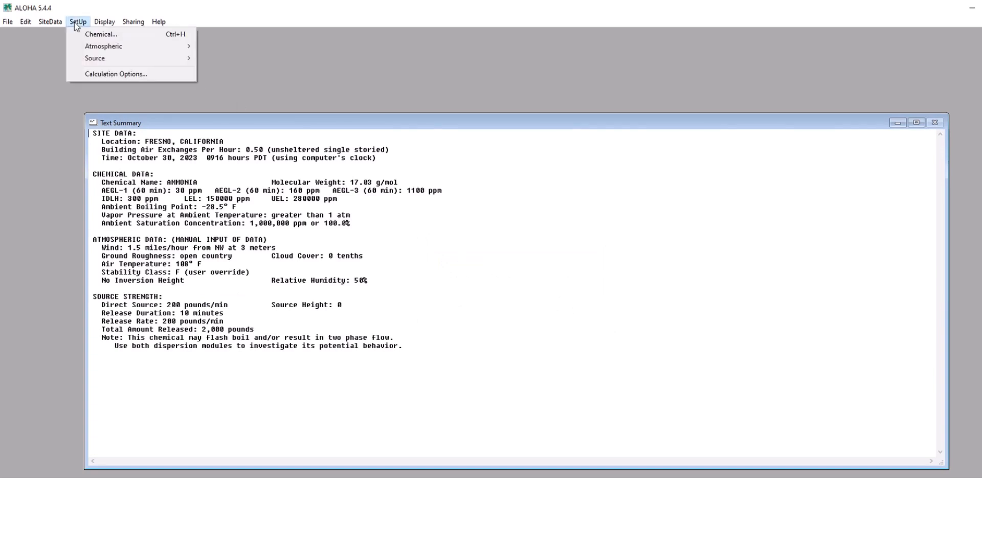
click(86, 74)
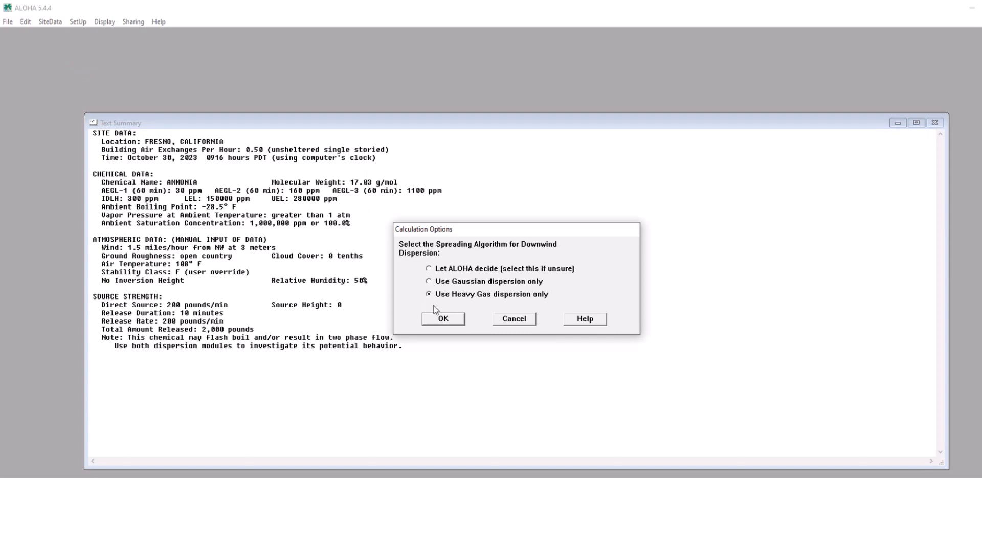
click(442, 320)
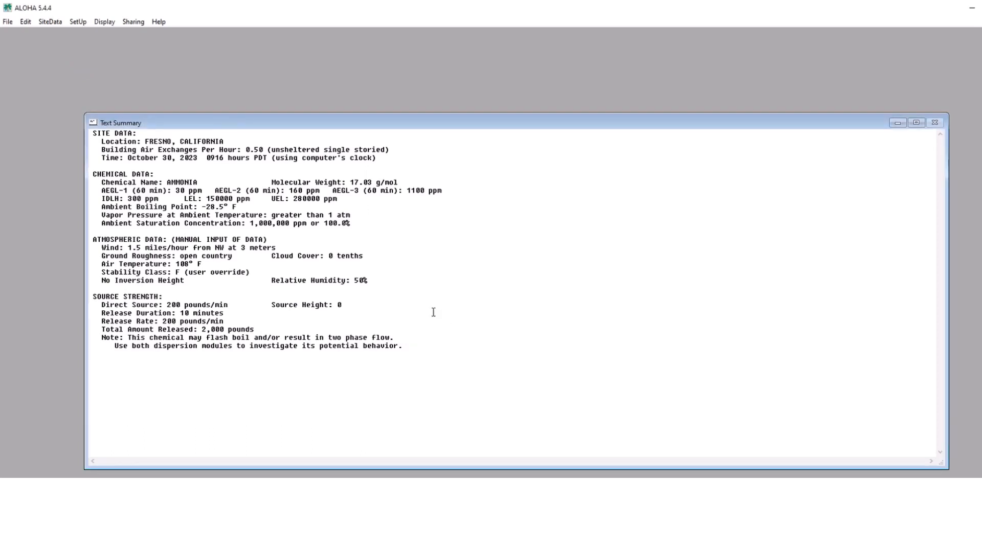
- Start a threat zone analysis for the toxic area of the vapor cloud, with ERPG-3: 750 ppm as the red level of concern
click(105, 22)
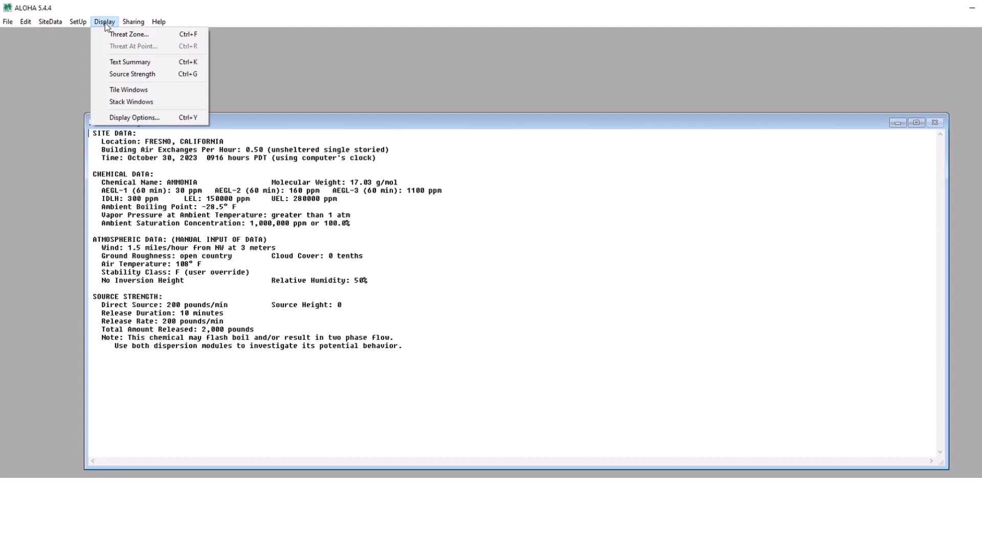
click(113, 35)
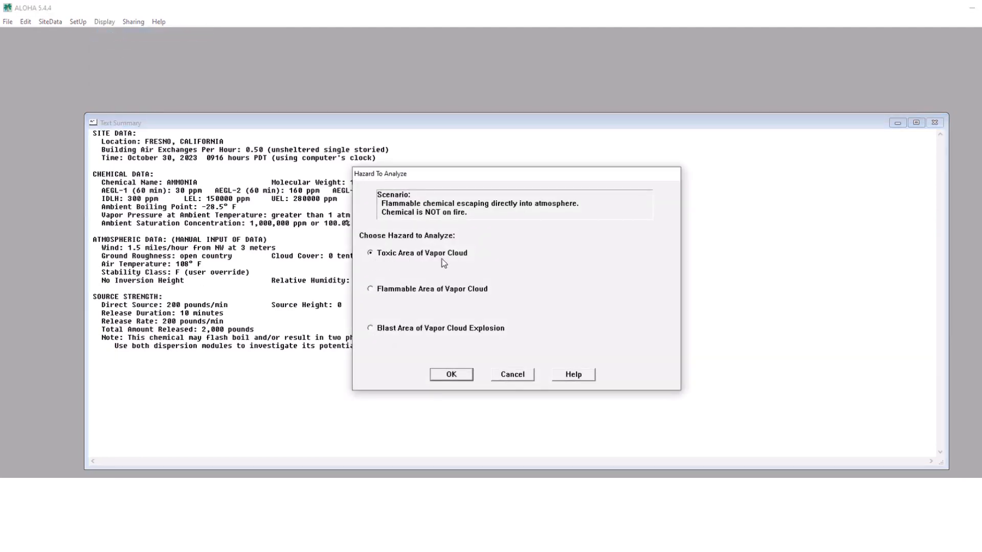
click(451, 376)
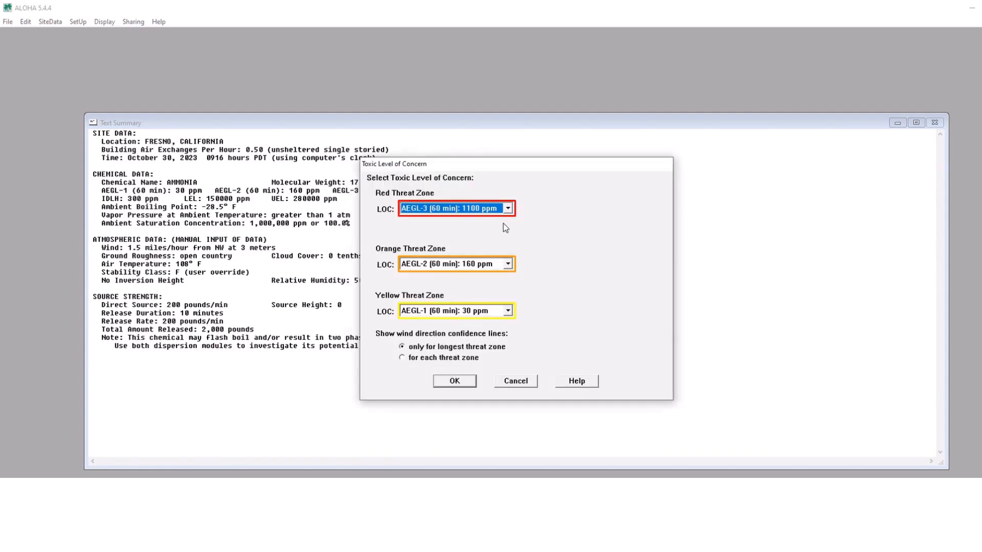
click(508, 209)
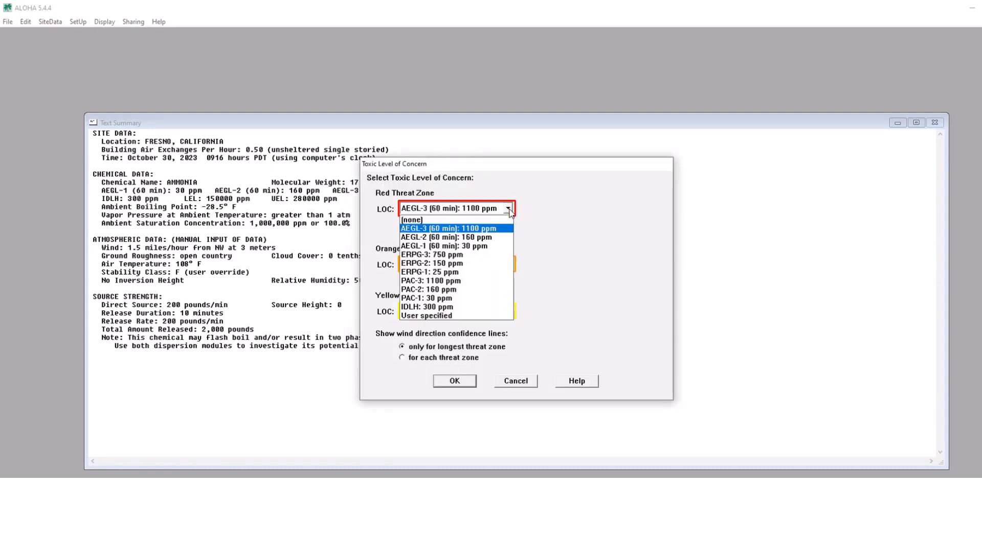
click(480, 255)
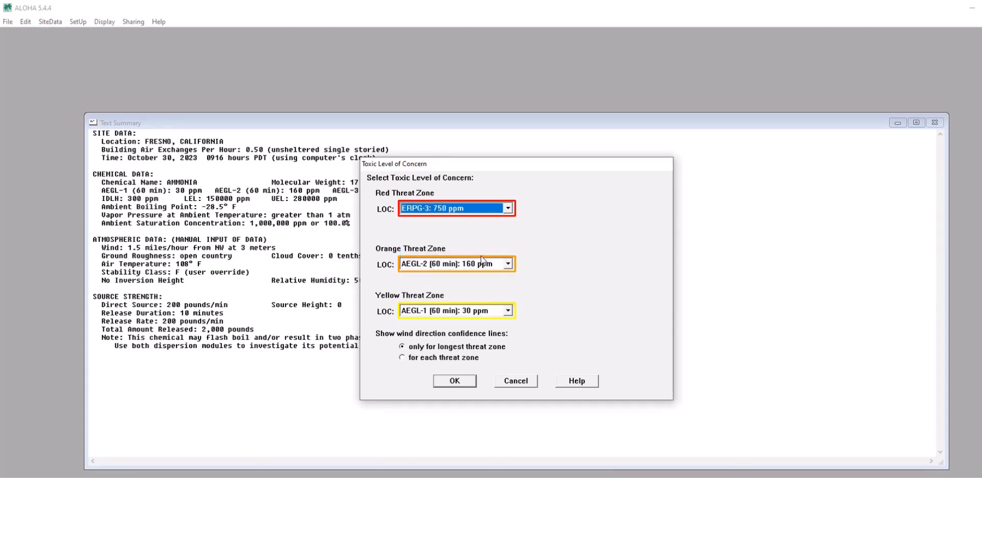
- Set the orange threat zone to a user-specified level of concern of 0.14 milligrams/liter
click(509, 264)
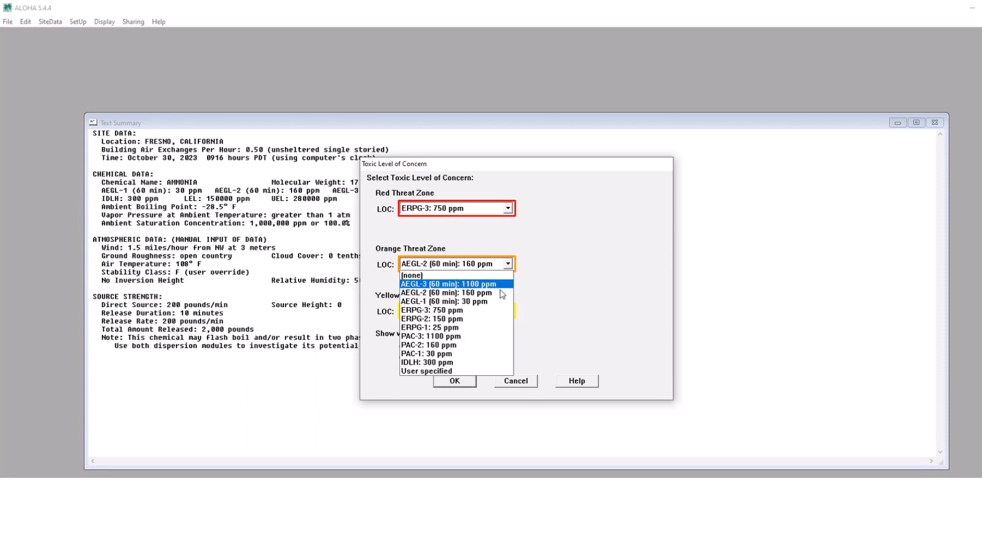
click(455, 371)
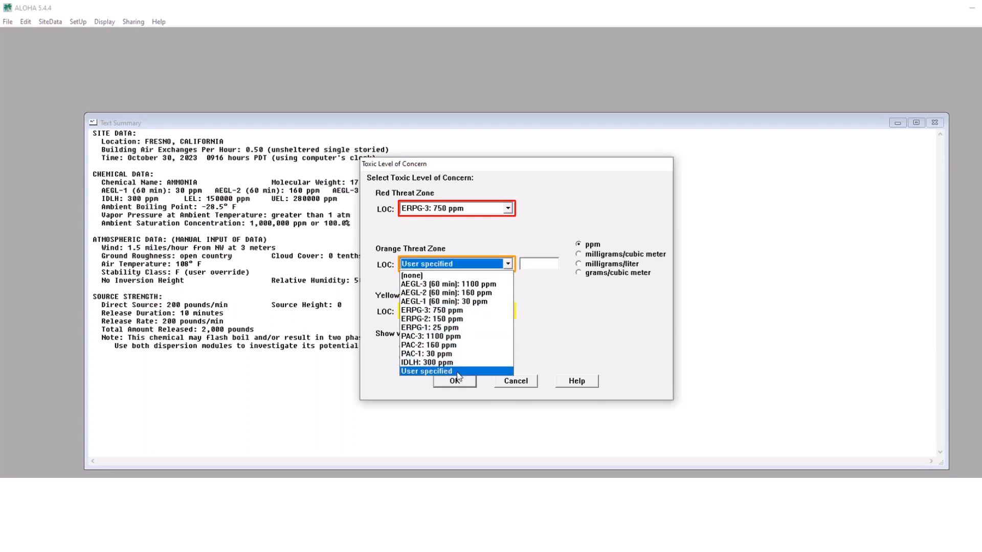
click(537, 264)
text(0.14)
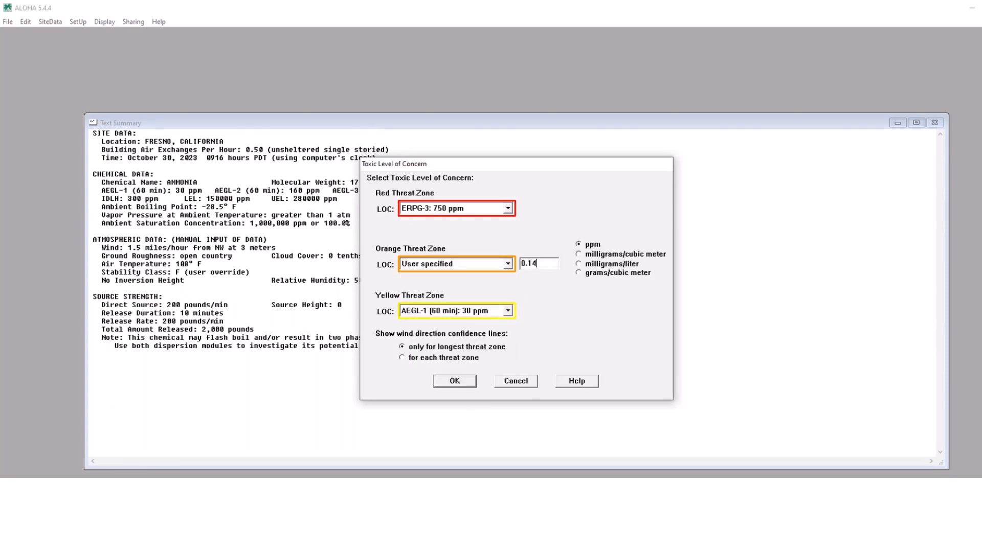
click(578, 264)
- Set the yellow threat zone to none and generate the toxic threat zone plot
click(508, 312)
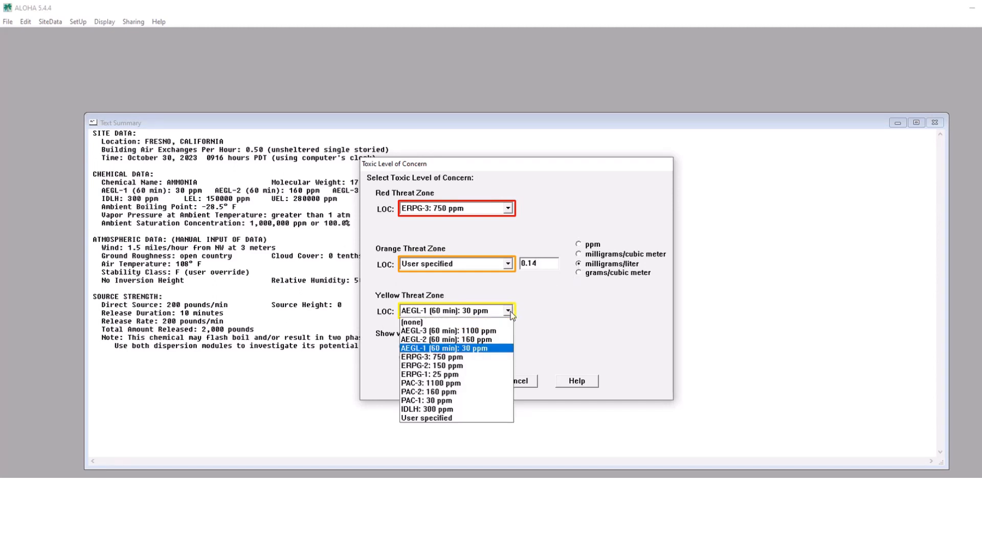
click(481, 323)
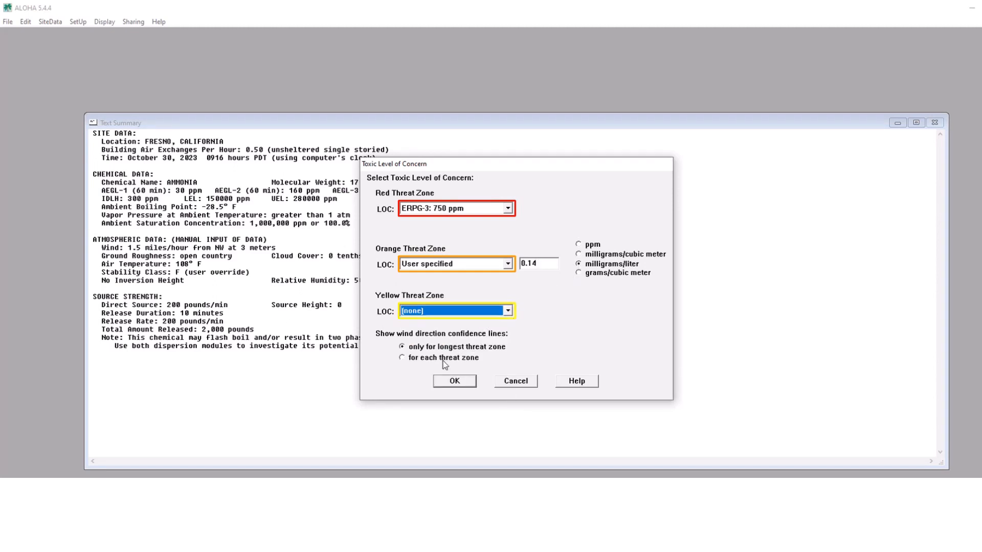
click(449, 383)
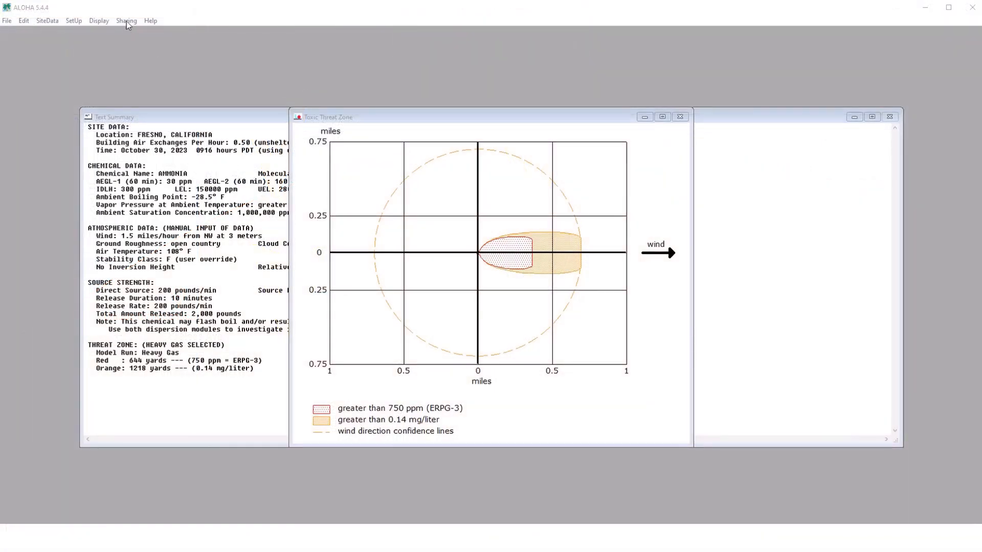
- Switch to the MARPLOT map through ALOHA's sharing options and maximize the map window
click(126, 21)
mouse_move(197, 74)
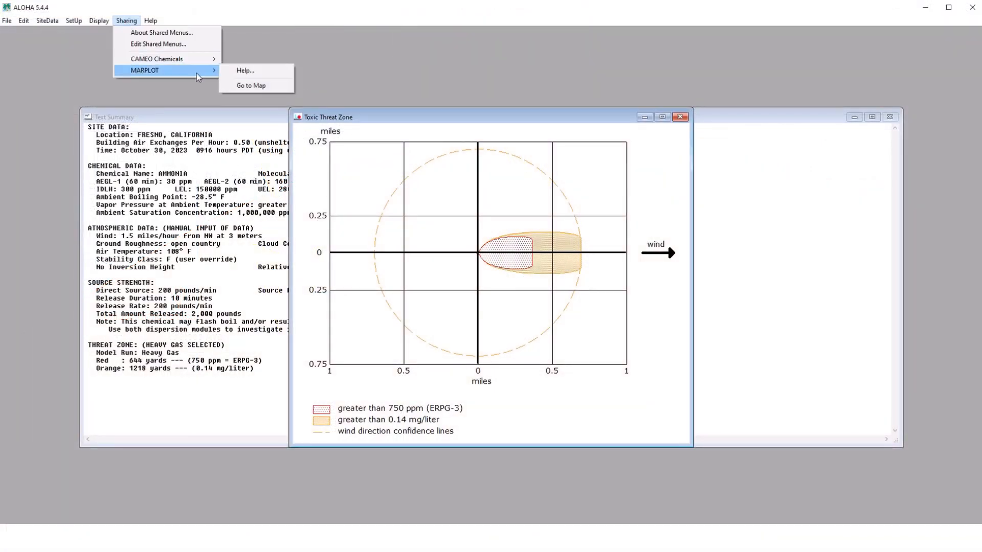
click(258, 87)
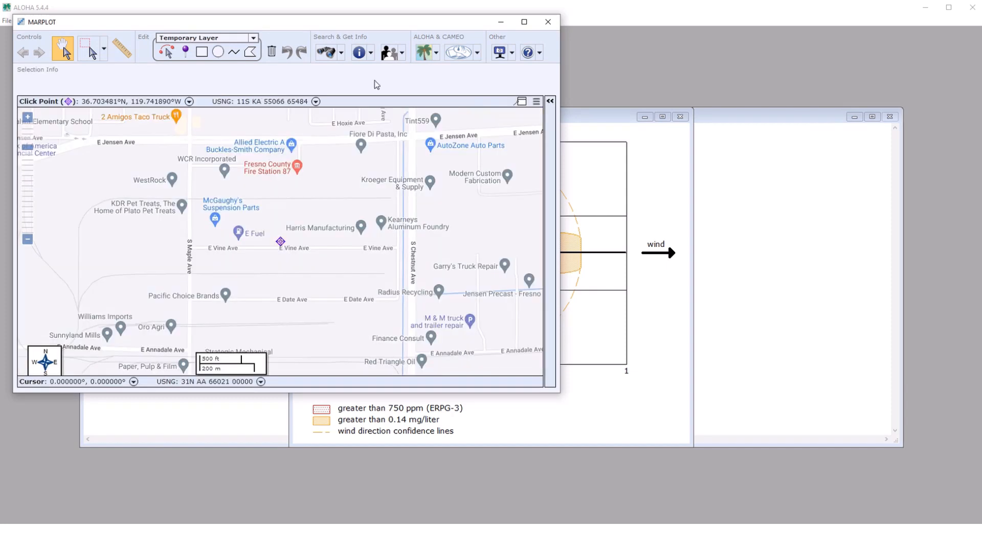
click(524, 22)
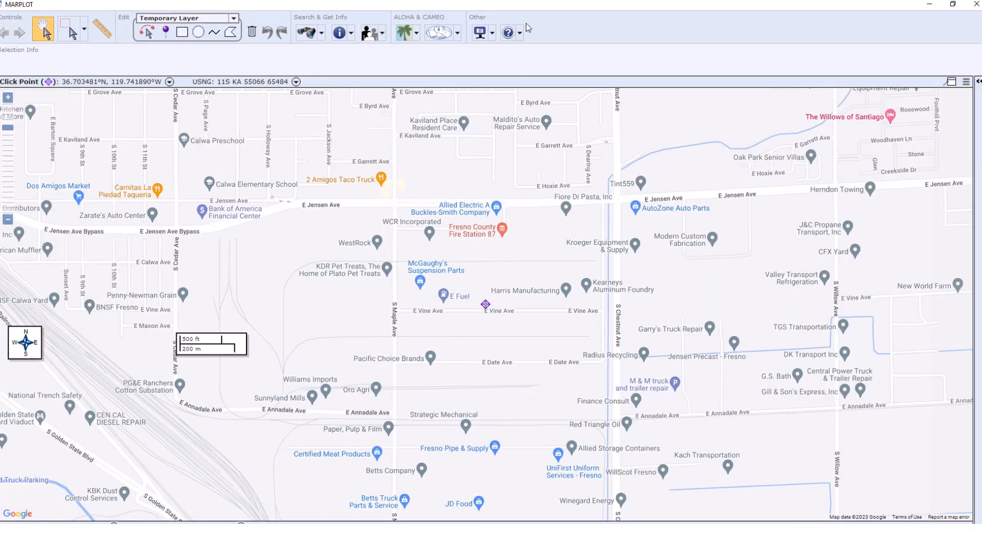
- Change the basemap to Google Satellite with streets shown and collapse the layer list
click(978, 84)
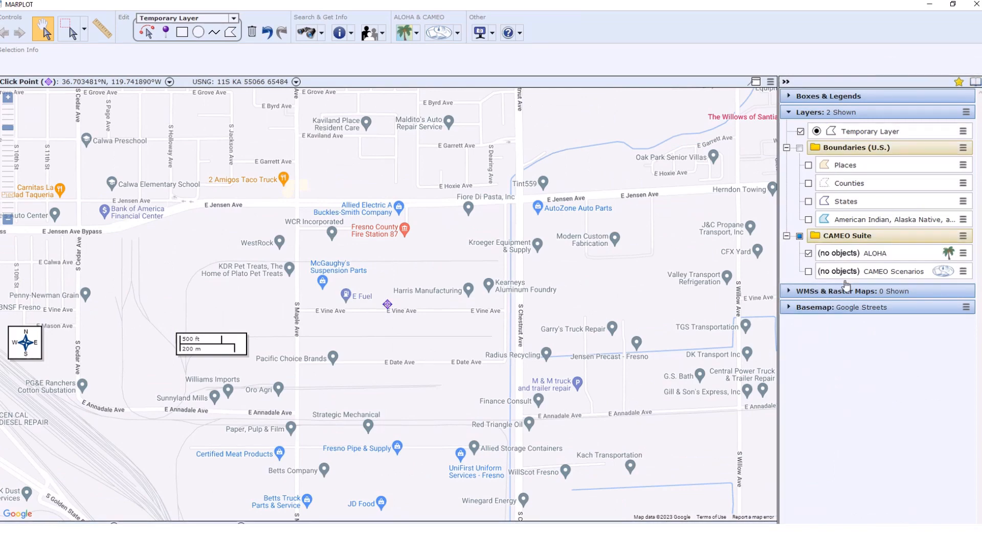
click(804, 310)
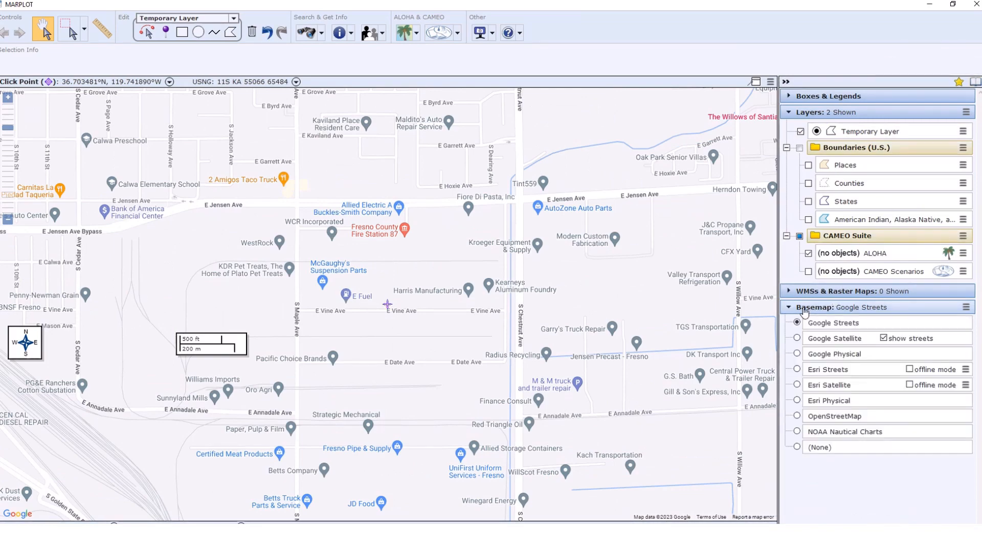
click(797, 339)
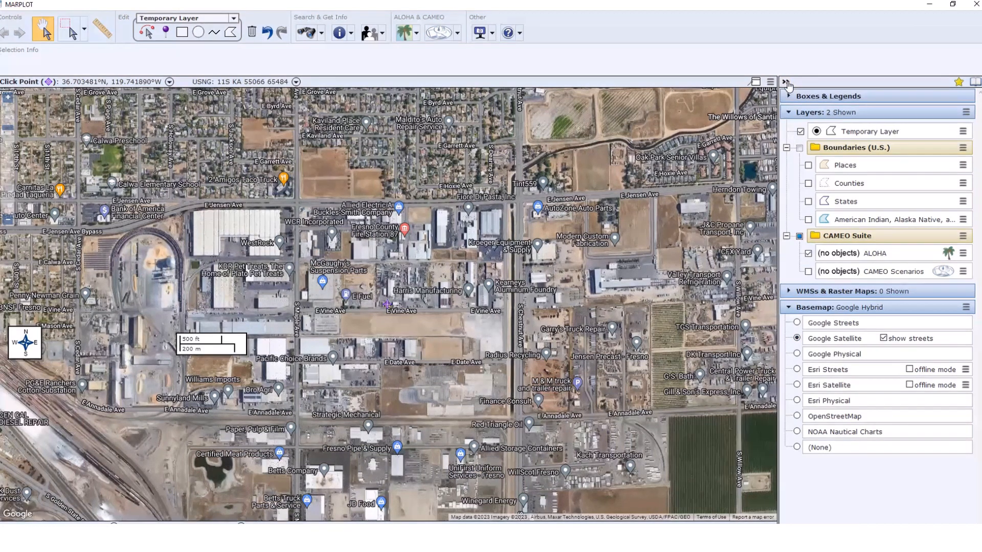
click(785, 81)
- Set the ALOHA source point at the click point and check the source point's threat zone information
click(417, 34)
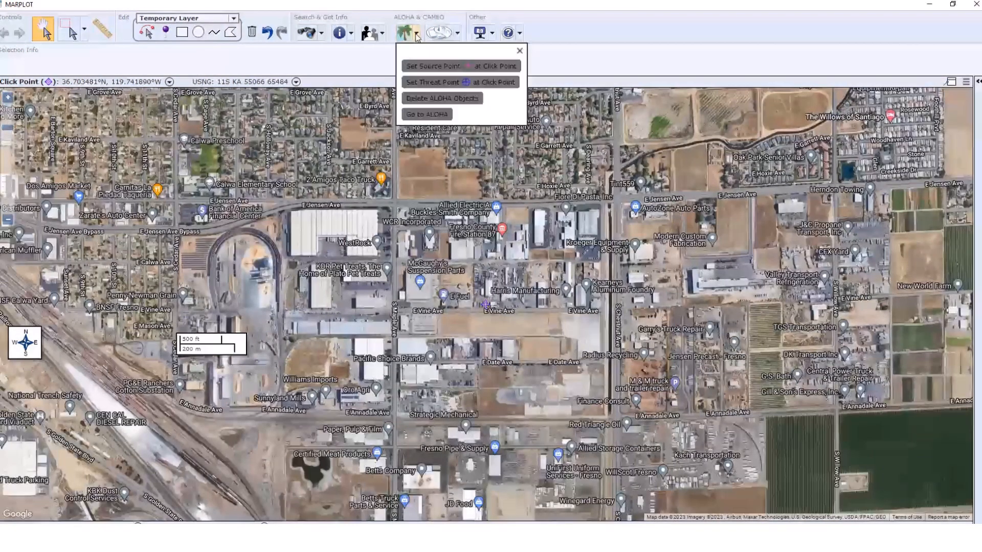
click(431, 67)
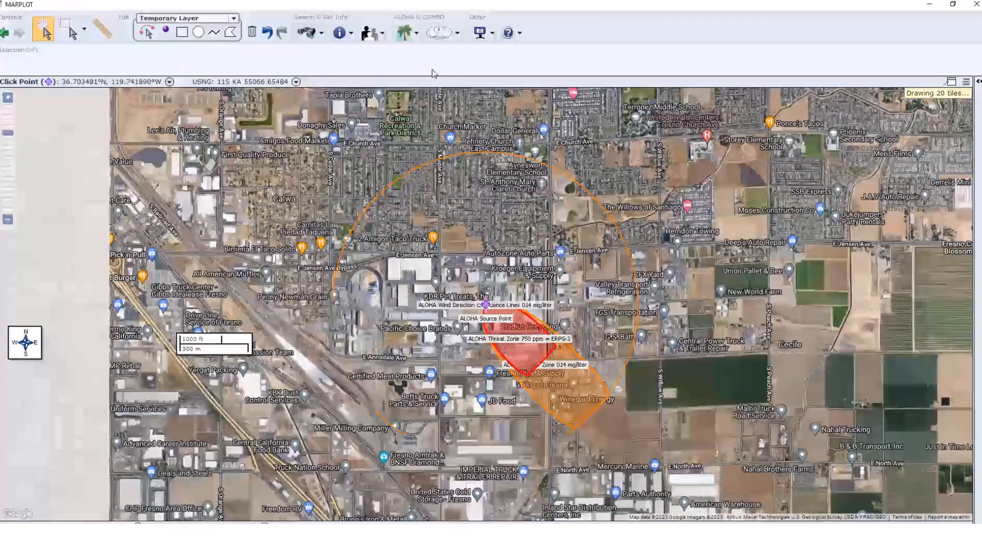
click(485, 306)
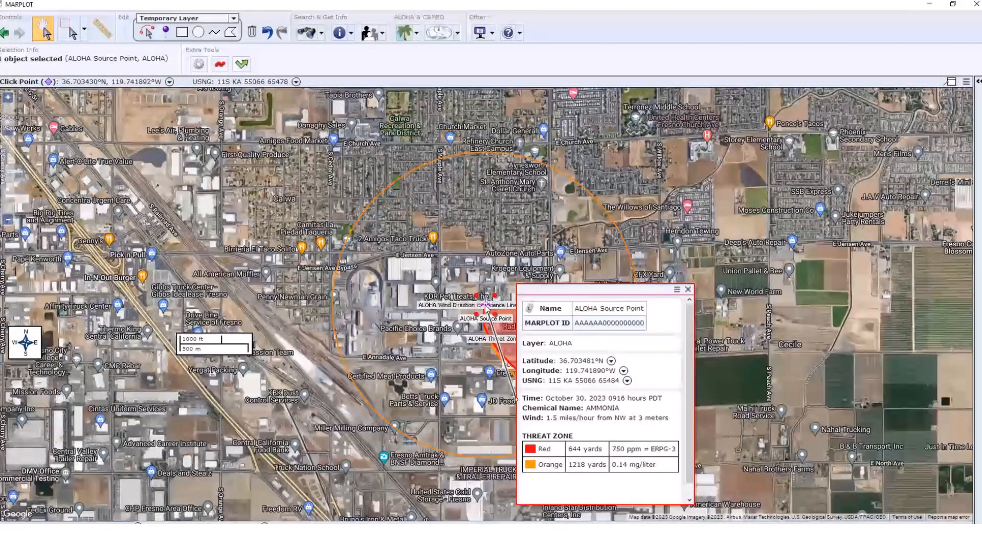
click(687, 290)
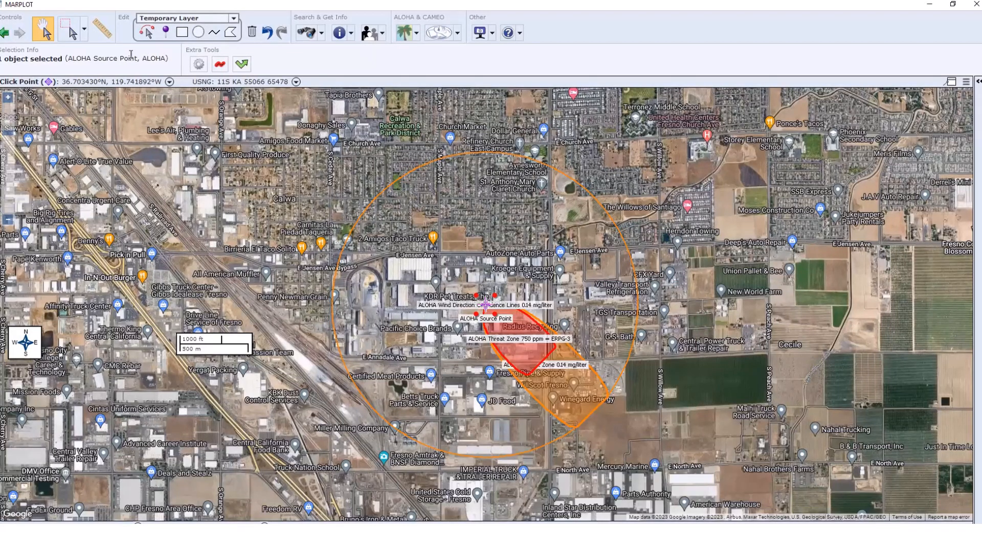
- Activate the circular selection tool and switch the basemap back to Google Streets
click(83, 31)
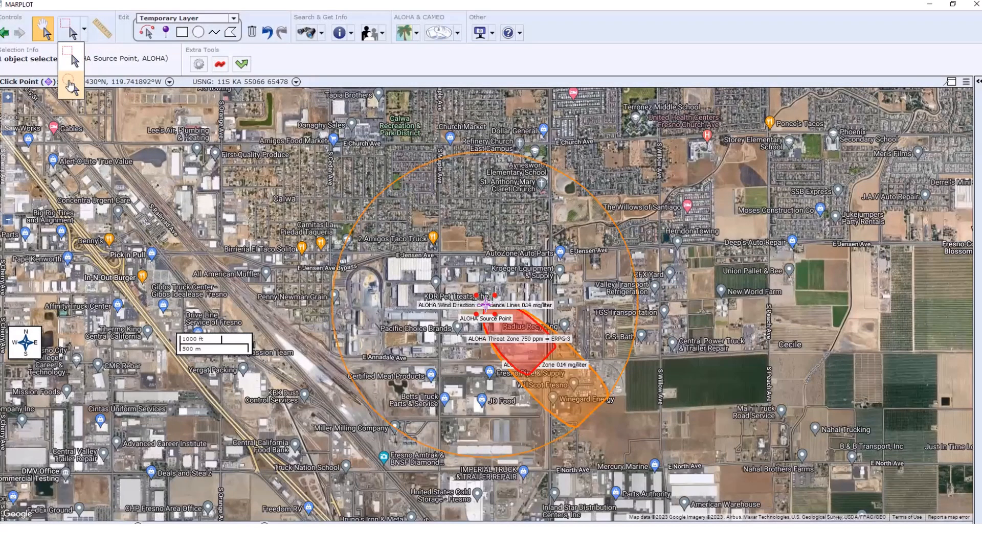
click(69, 82)
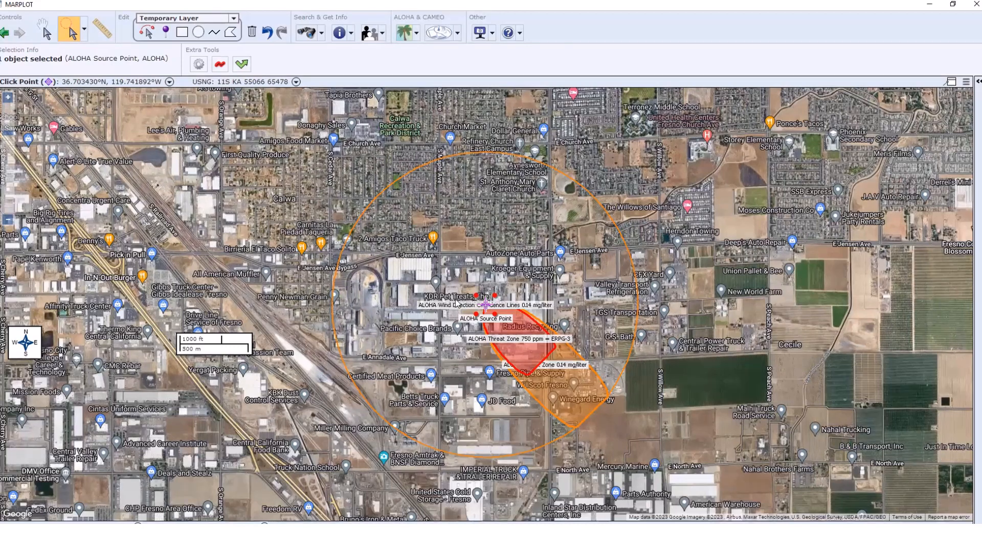
click(978, 82)
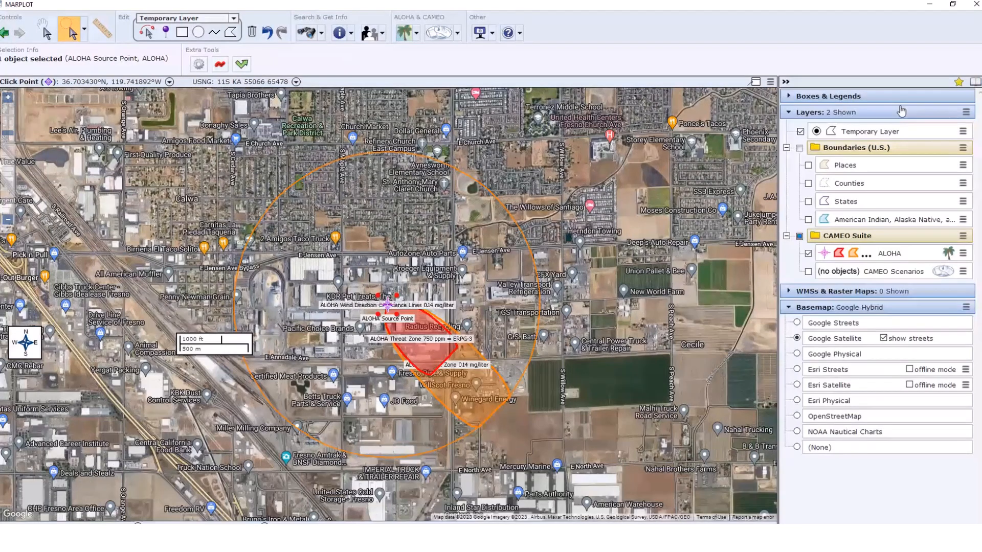
click(796, 322)
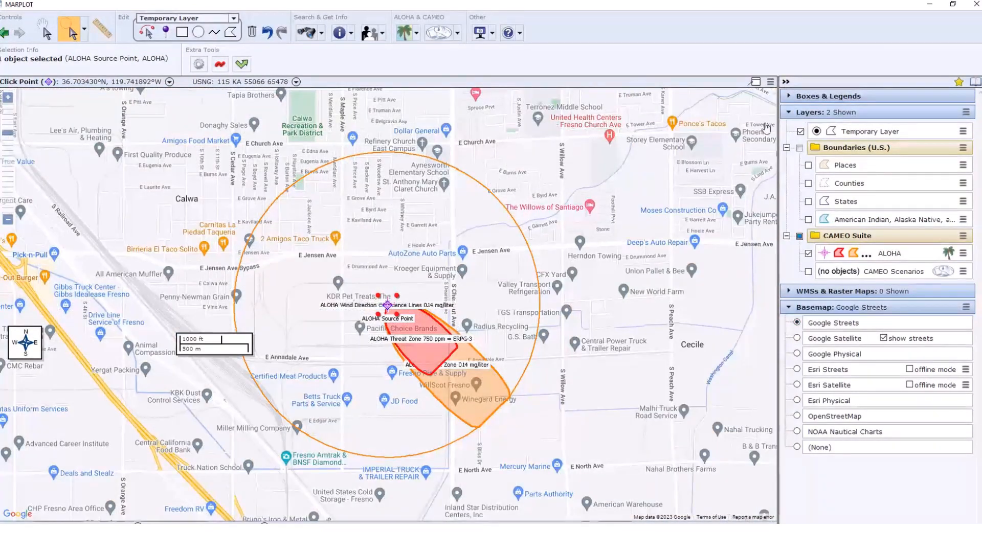
click(785, 82)
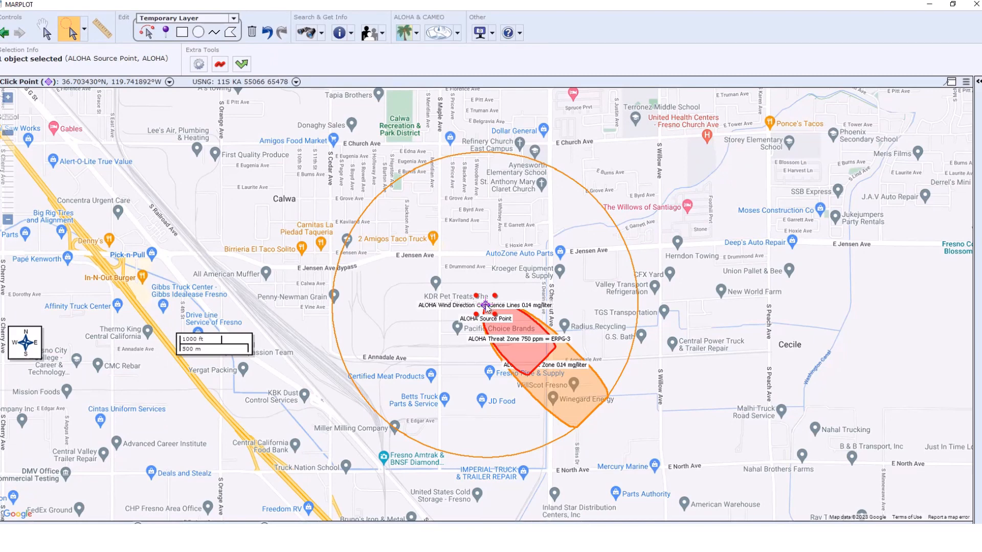
- Draw a circular selection of about 0.7 miles radius around the ALOHA source point and get the population inside it
drag(485, 306, 512, 454)
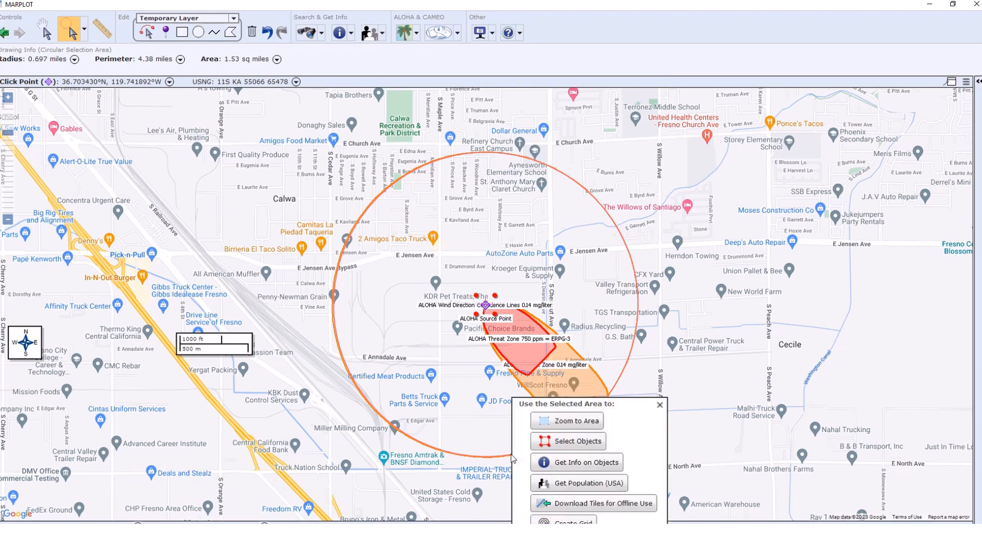
click(577, 484)
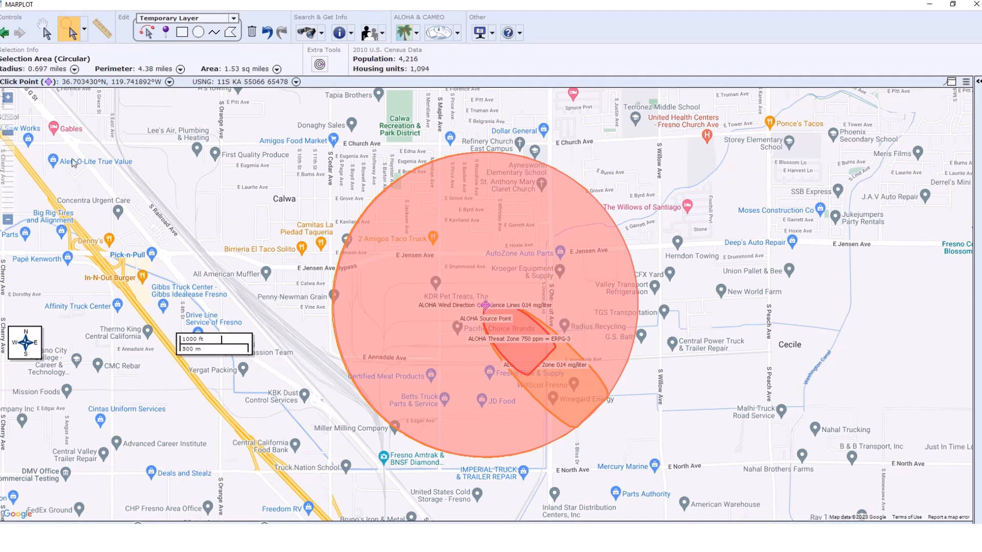
click(8, 97)
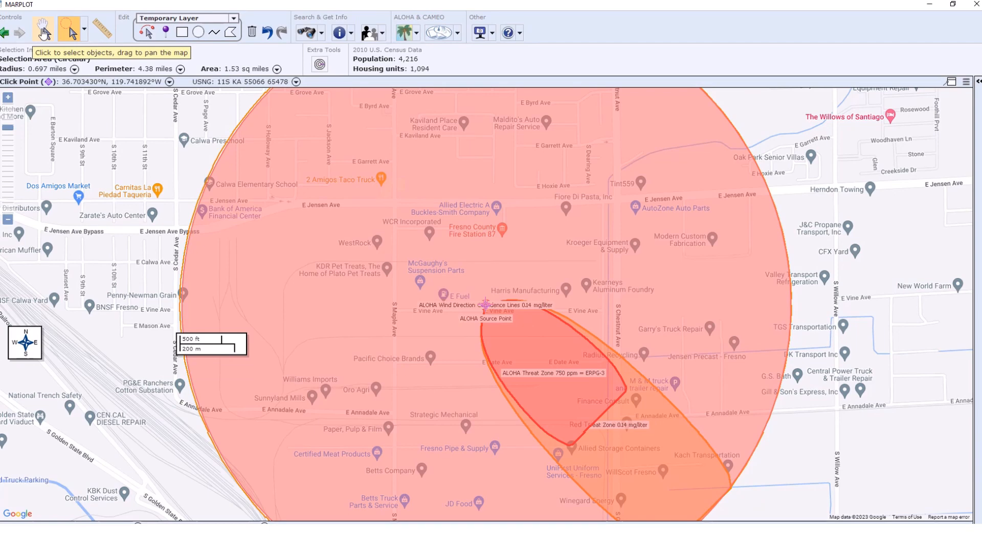
click(45, 34)
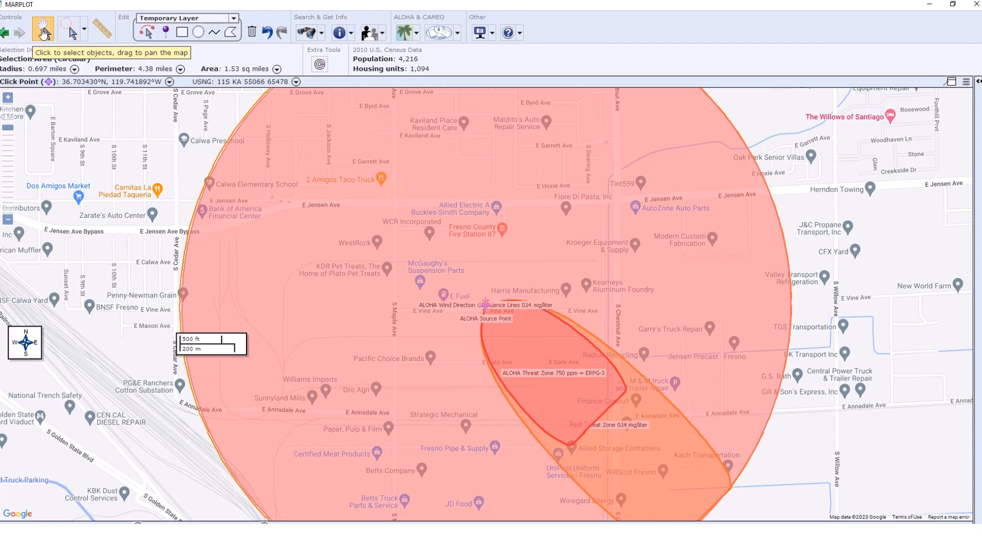
drag(137, 106, 148, 246)
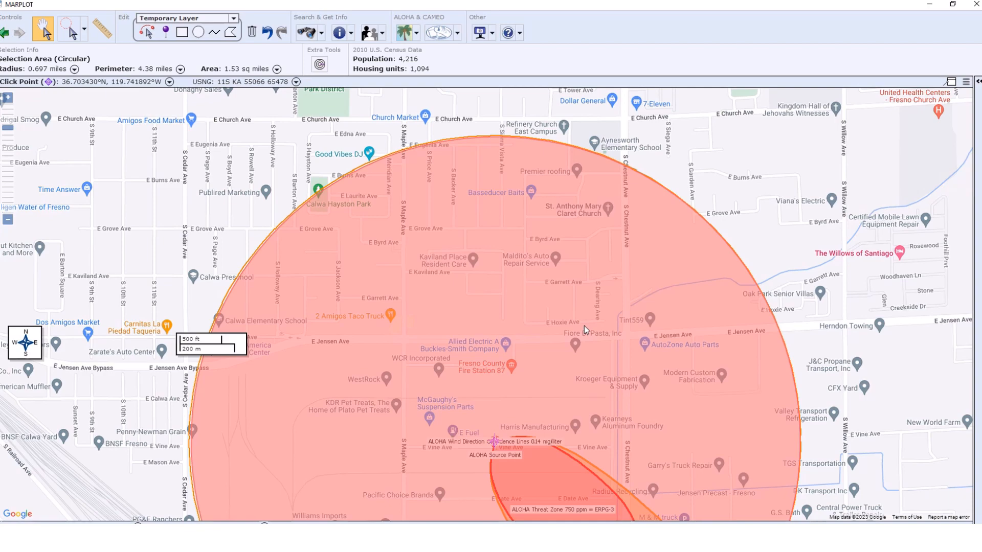
mouse_move(127, 364)
mouse_down()
mouse_move(134, 200)
mouse_move(153, 116)
mouse_up()
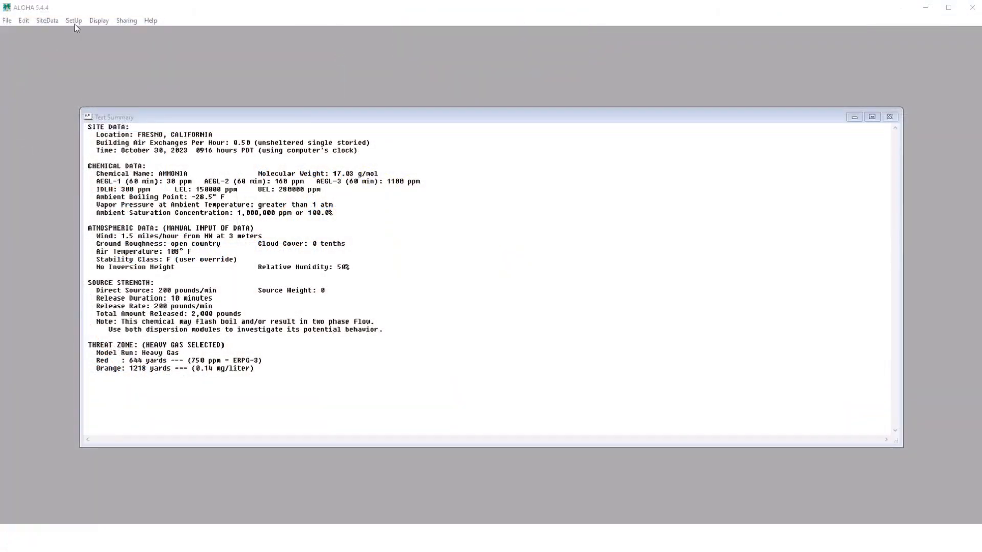
- Switch to ALOHA and set the downwind spreading algorithm to use Gaussian dispersion only
click(74, 22)
click(86, 72)
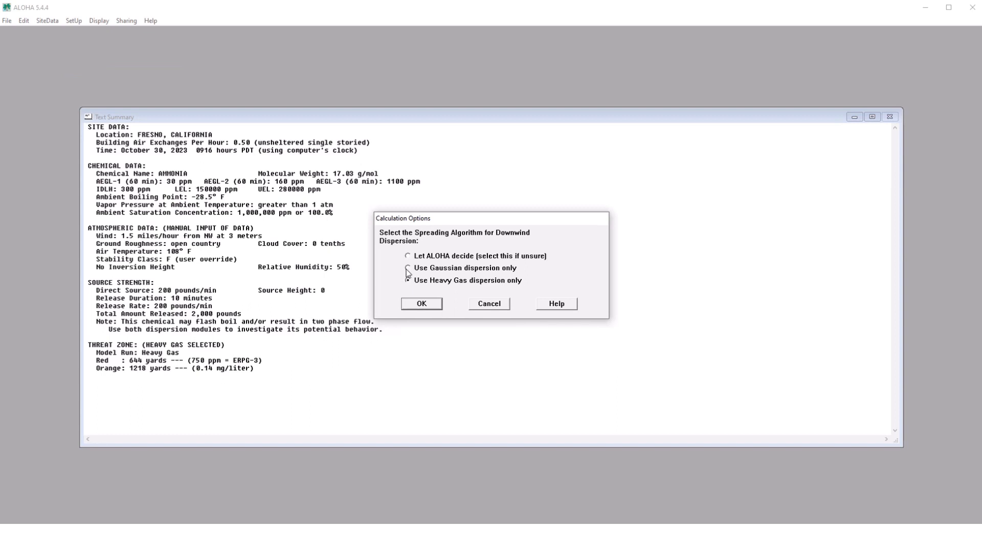
click(422, 304)
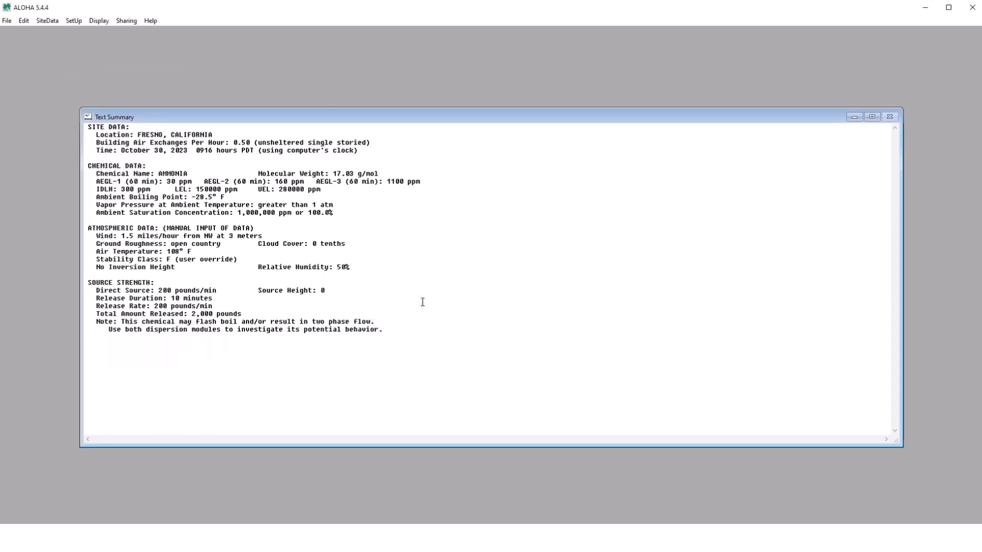
- Plot the toxic area of the vapor cloud with the red zone at ERPG-3 750 ppm and the orange zone at 0.14 milligrams/liter
click(98, 22)
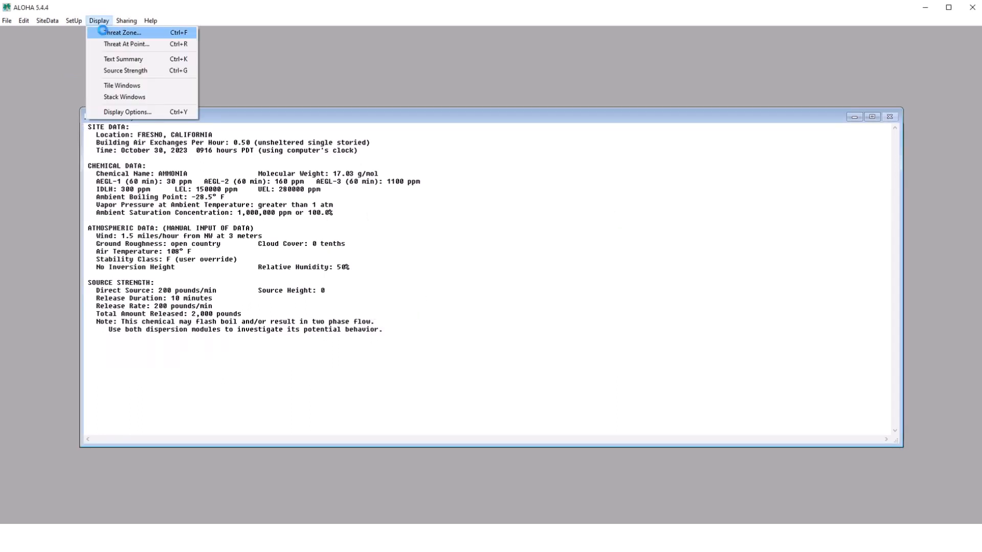
click(103, 30)
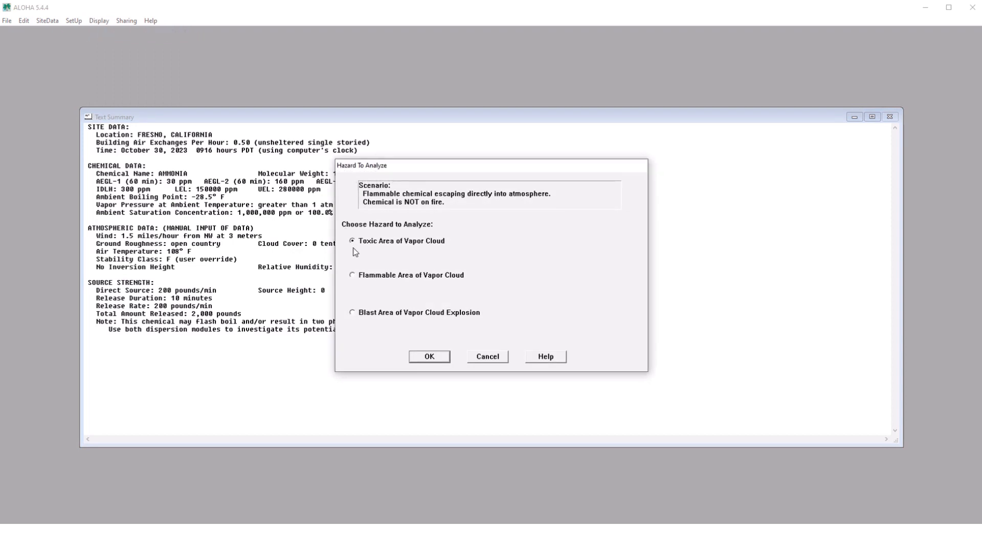
click(427, 360)
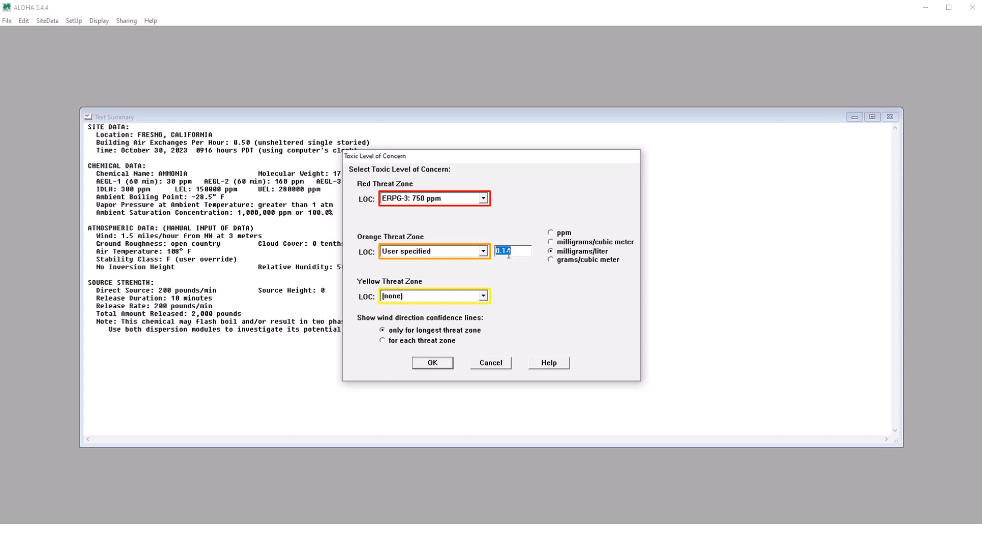
click(432, 364)
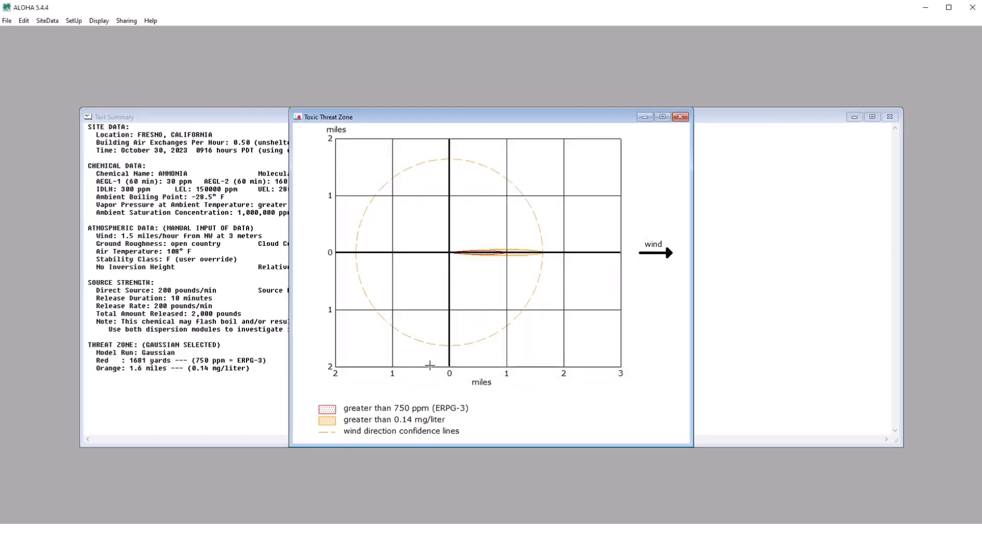
- Go to the MARPLOT map through ALOHA's sharing options and maximize the map window
click(123, 22)
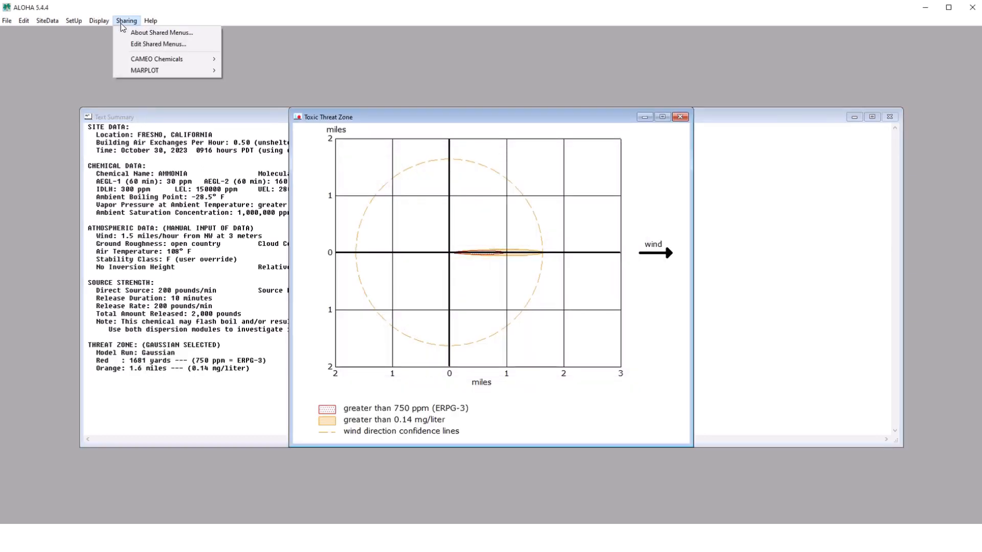
mouse_move(194, 70)
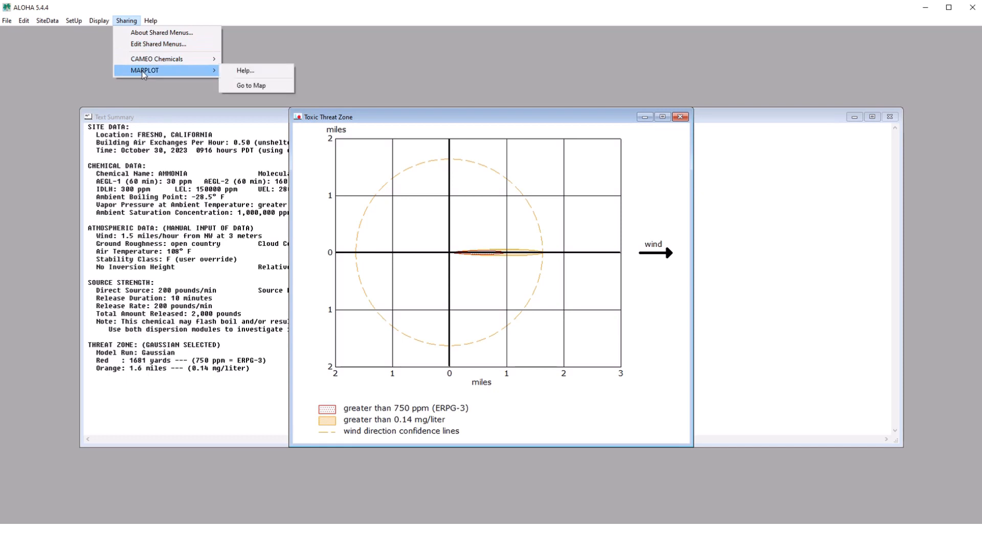
click(241, 86)
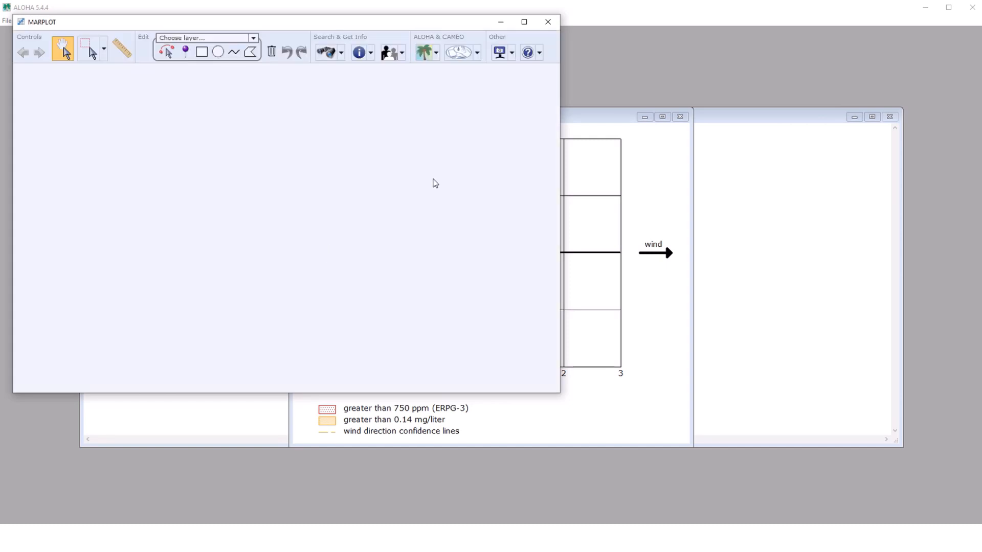
click(524, 23)
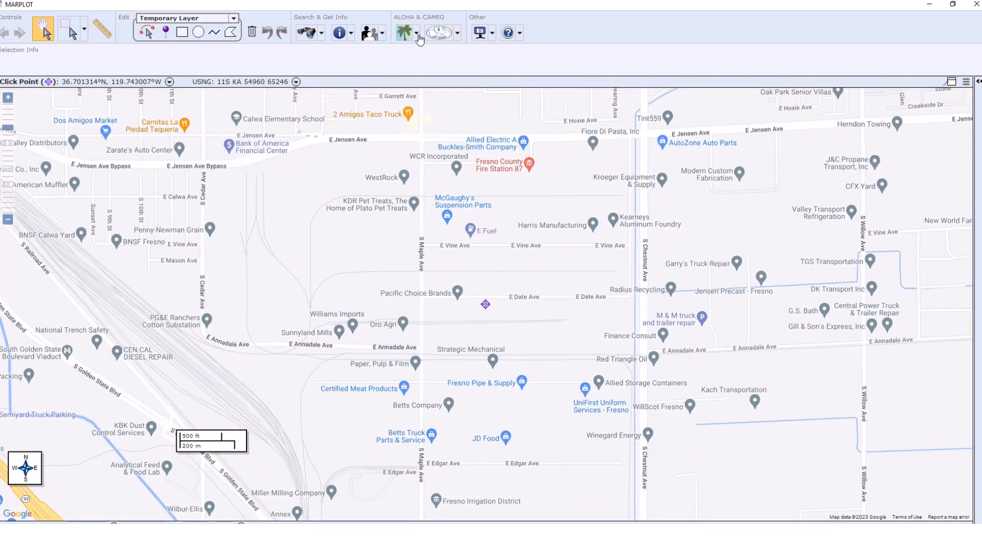
- Set the ALOHA source point at the click point and check the Gaussian threat zone information of that point
click(417, 39)
click(460, 142)
scroll(469, 306, down, 1)
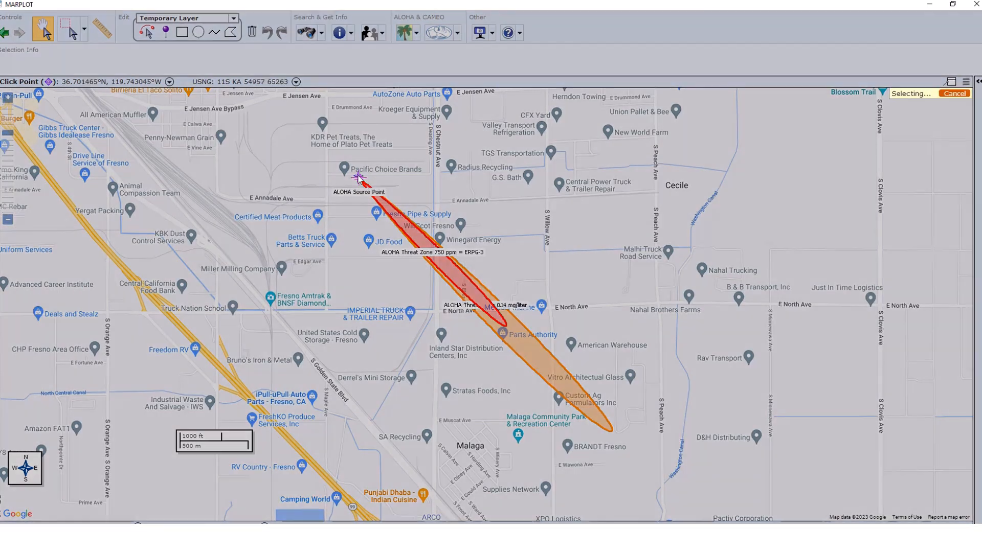
click(358, 178)
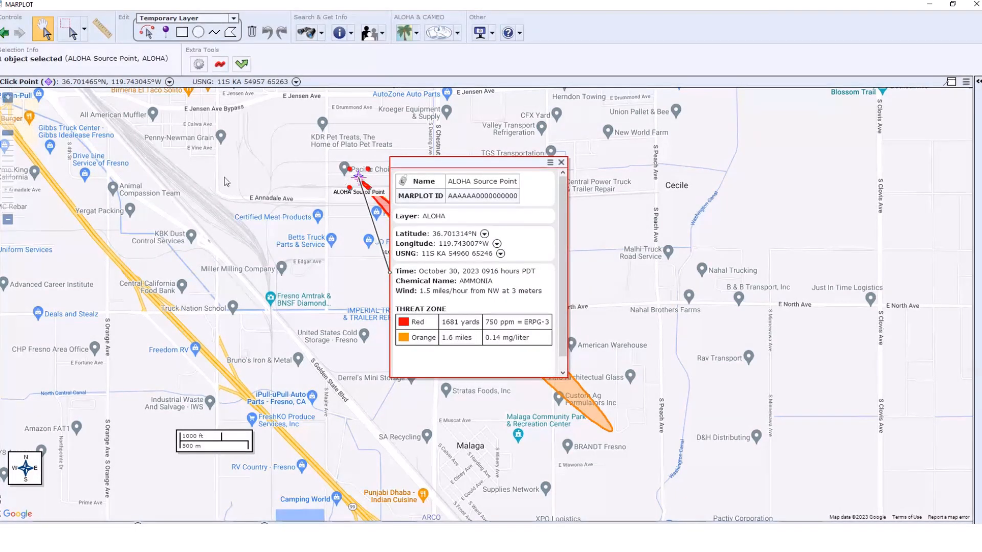
click(8, 220)
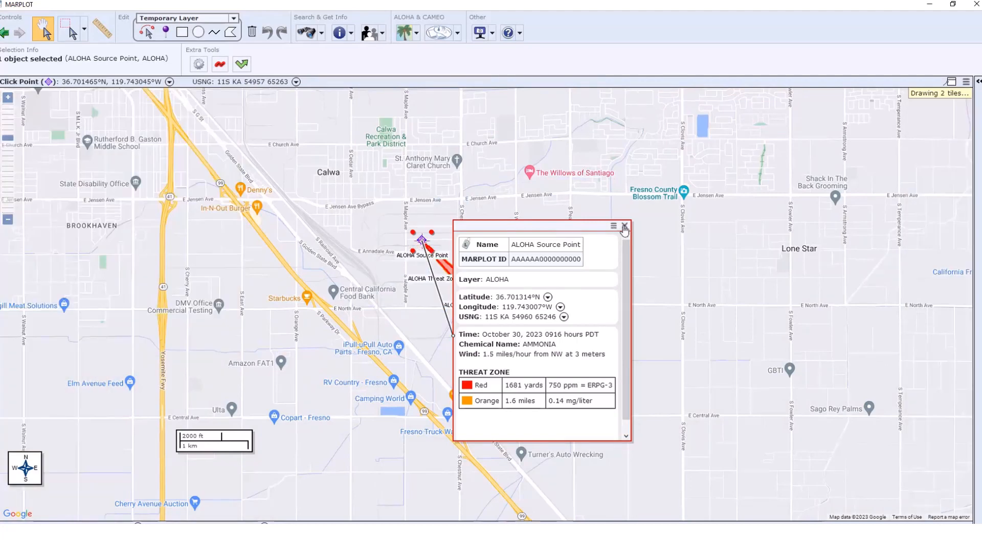
click(624, 226)
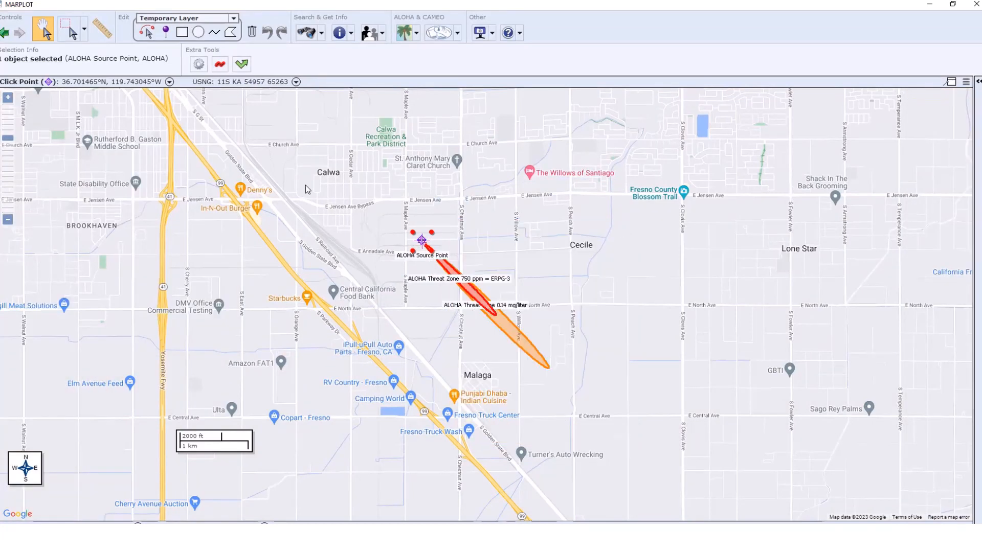
- Draw a circular selection of about 1.67 miles radius around the source point, enclosing the Gaussian threat zone, and get its population
click(70, 33)
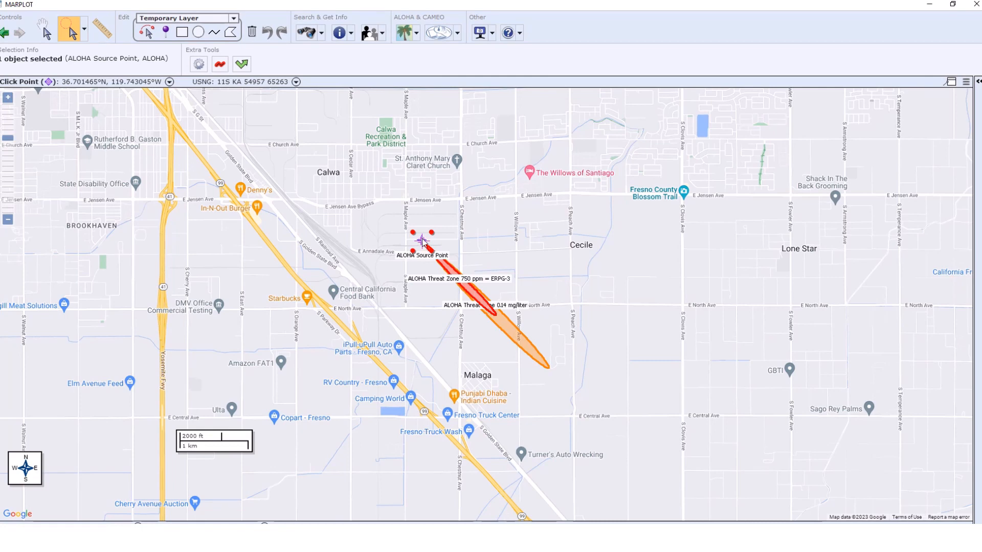
drag(422, 240, 507, 402)
click(563, 486)
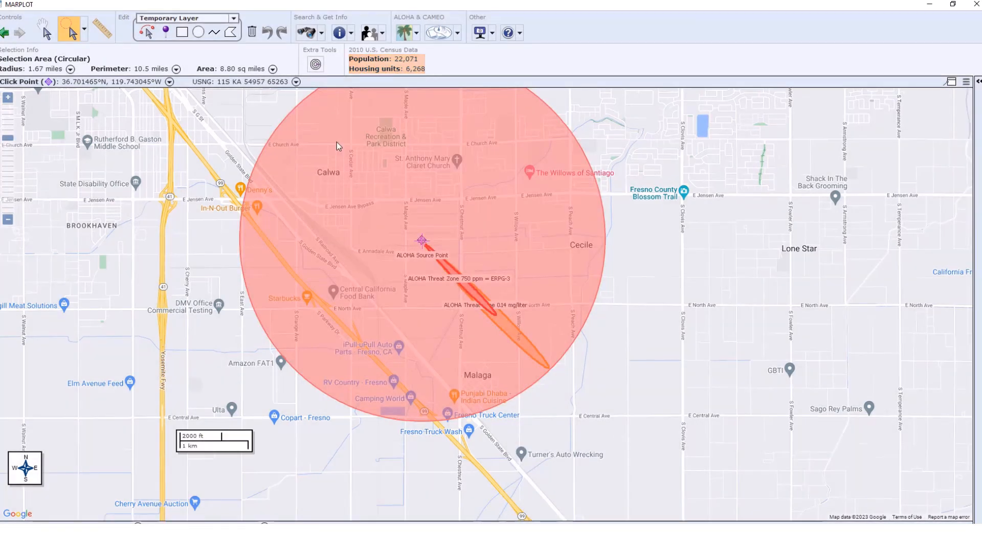
click(8, 100)
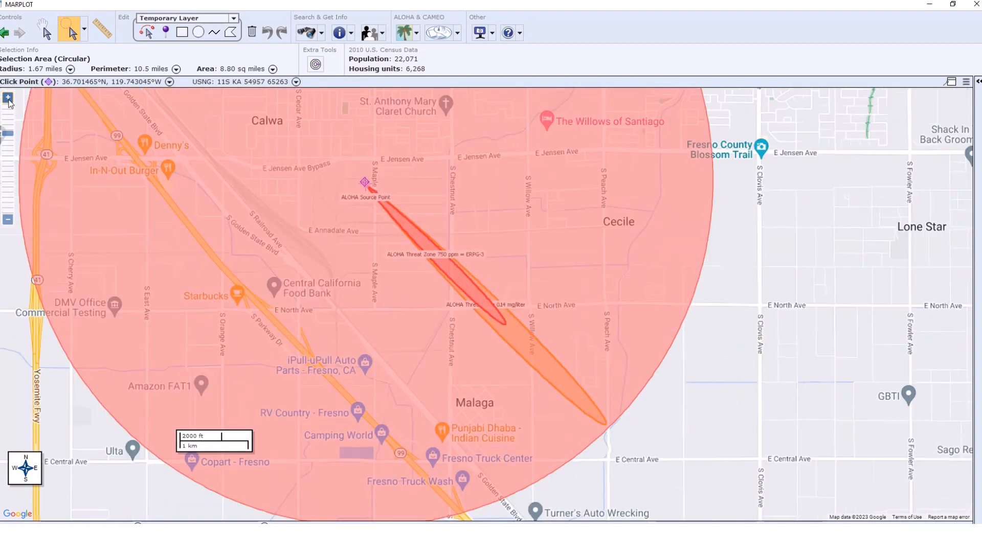
click(41, 31)
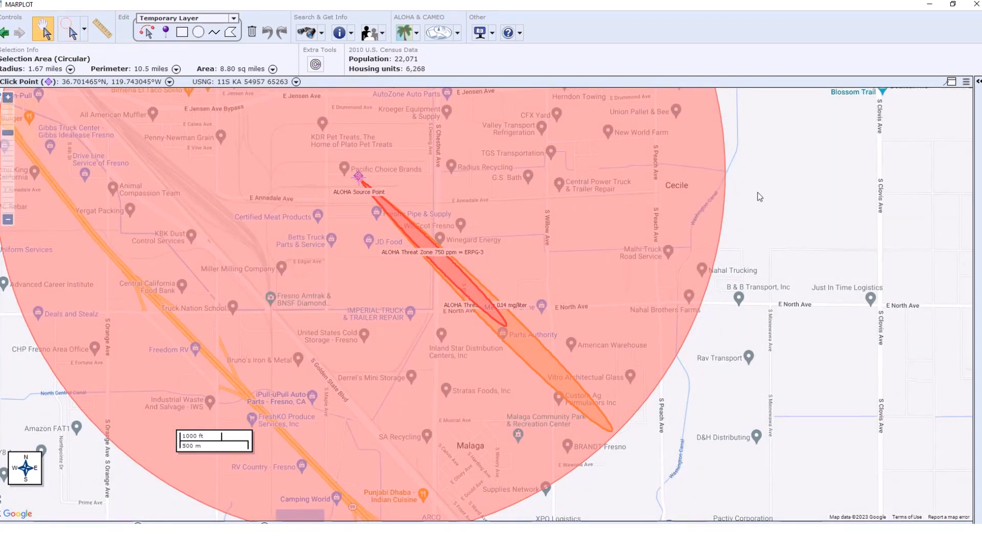
drag(787, 167, 795, 164)
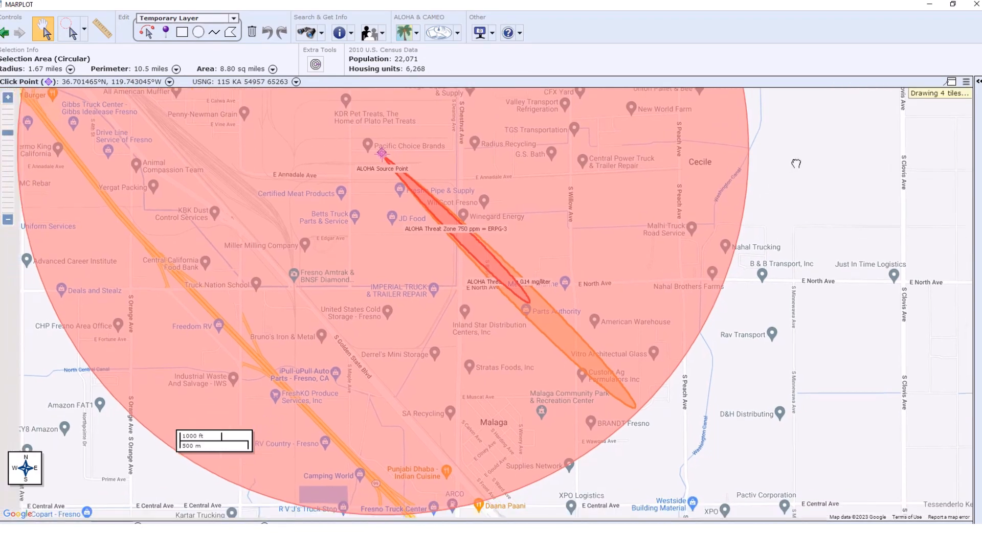
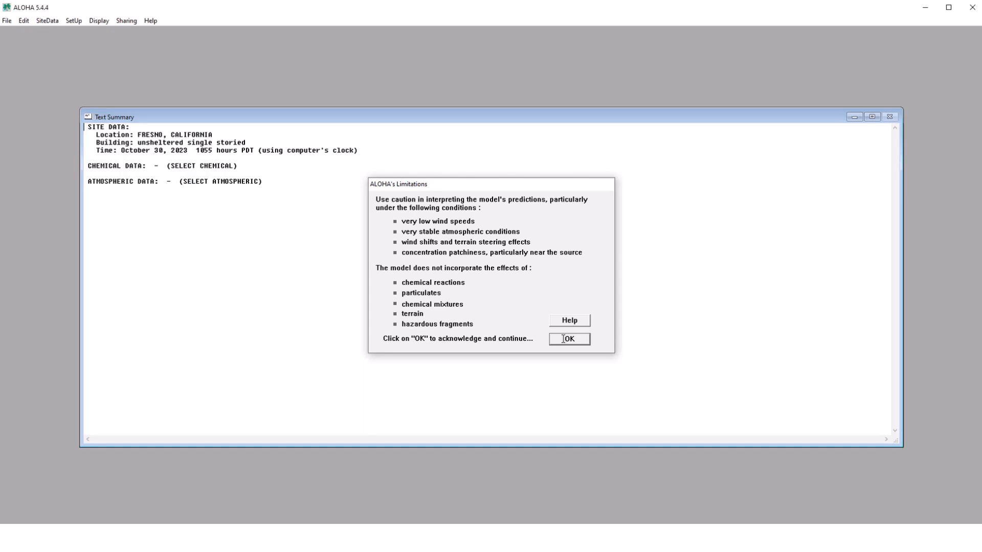
- Acknowledge ALOHA's limitations and choose the pure chemical AMMONIA for the Fresno, California site
click(568, 340)
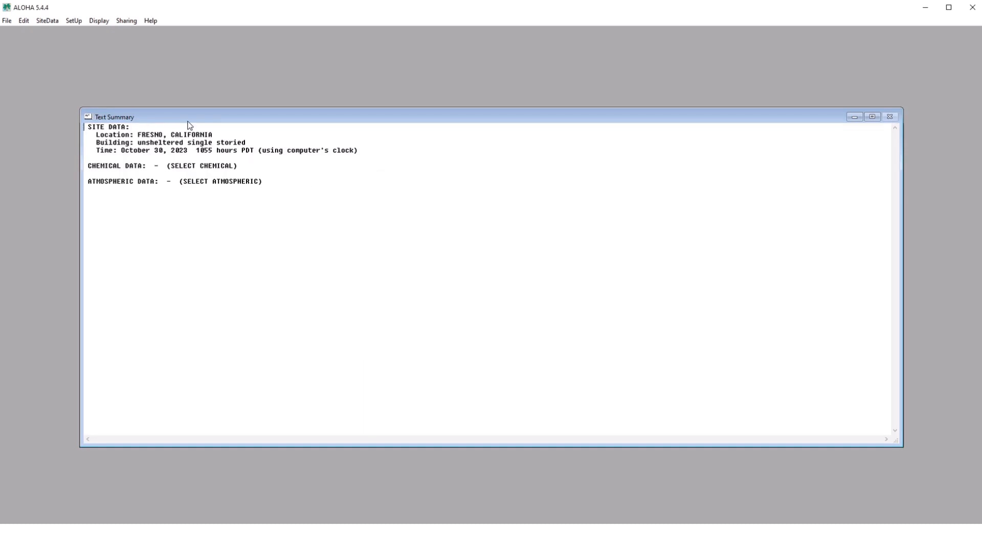
click(56, 20)
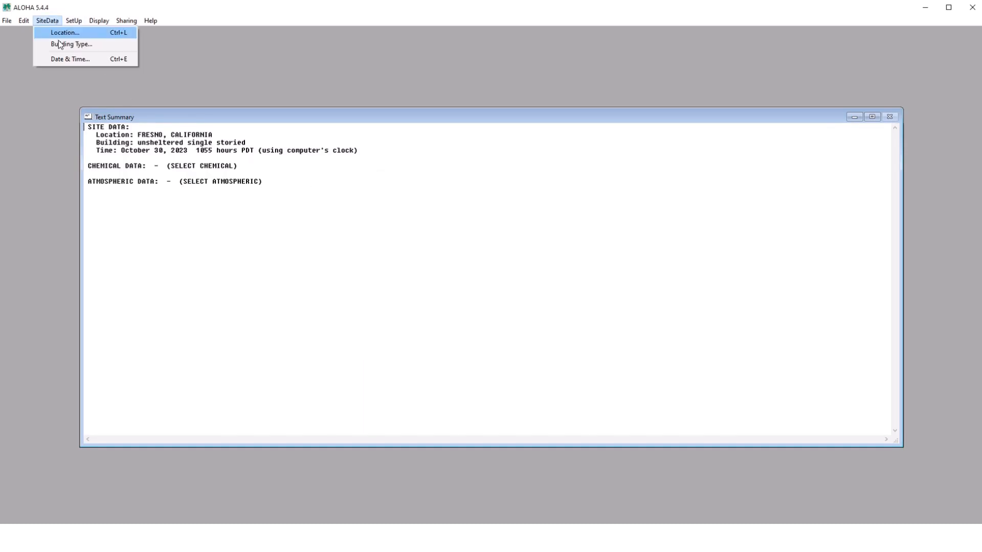
click(74, 21)
click(94, 33)
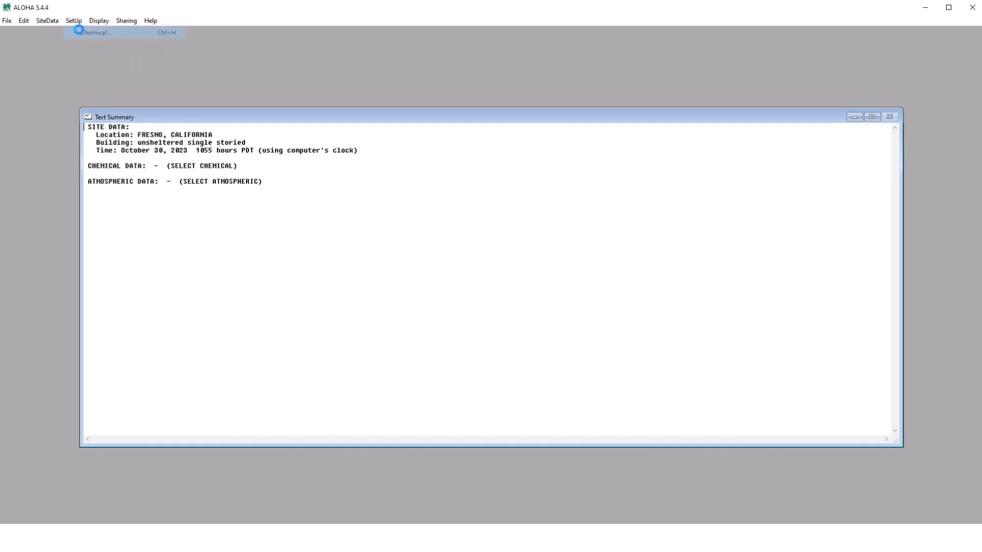
scroll(415, 278, down, 10)
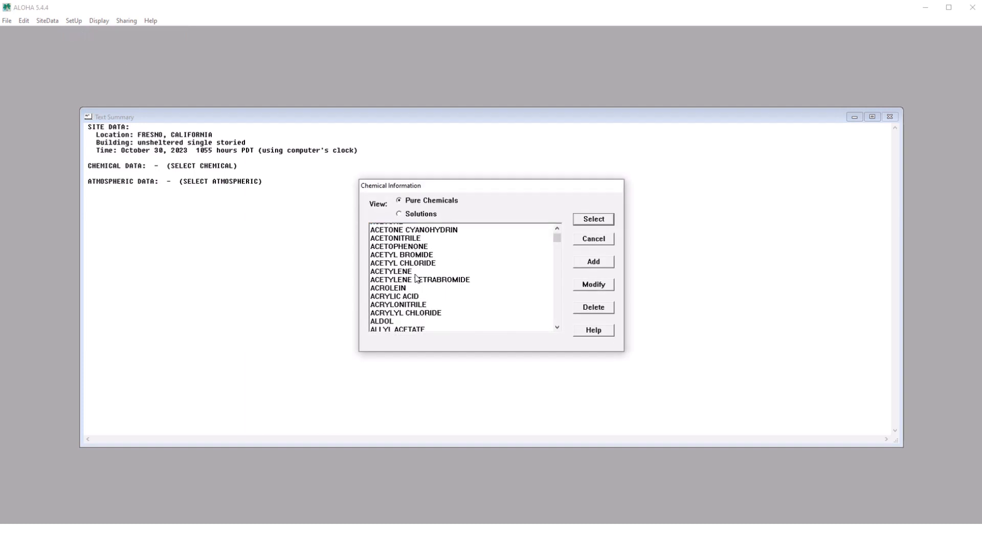
scroll(415, 279, down, 4)
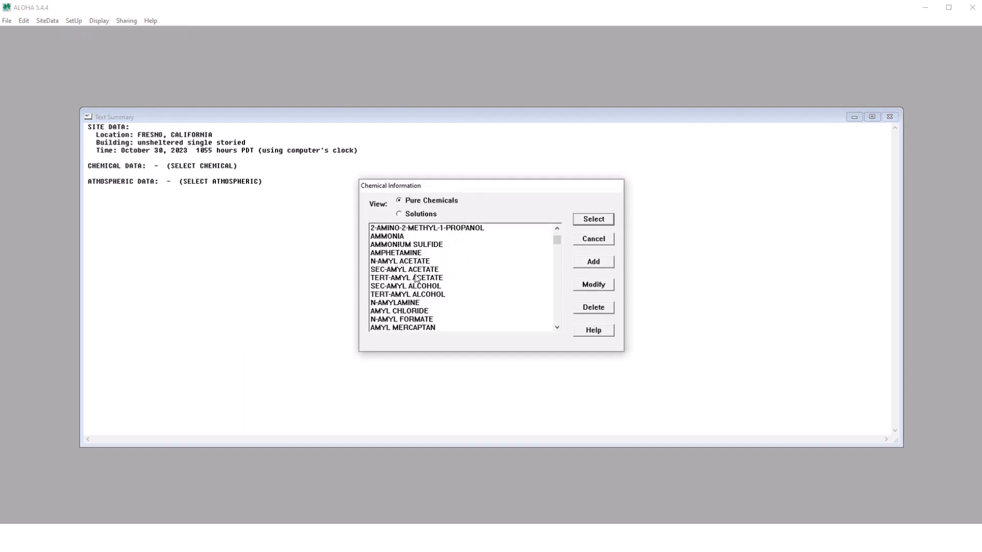
scroll(404, 270, up, 1)
click(402, 262)
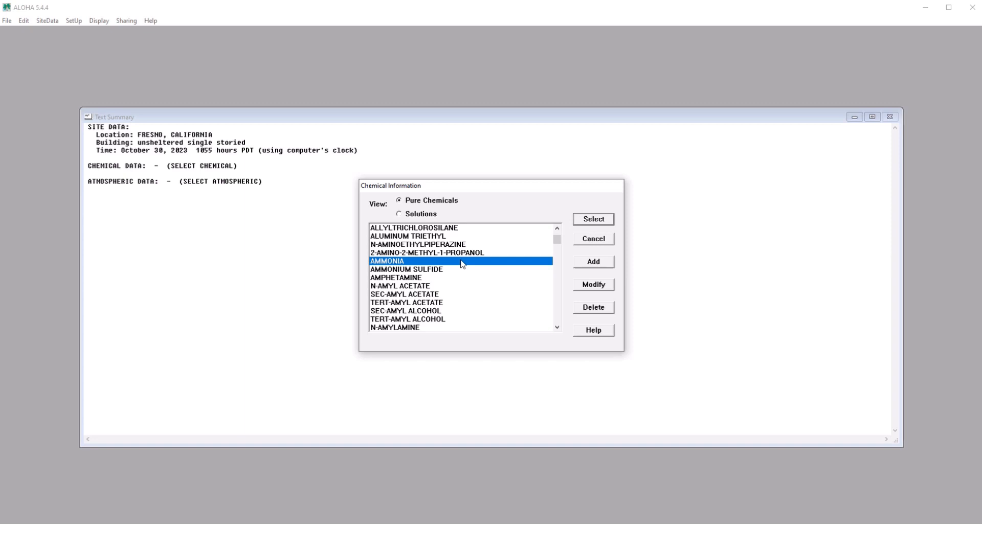
click(586, 218)
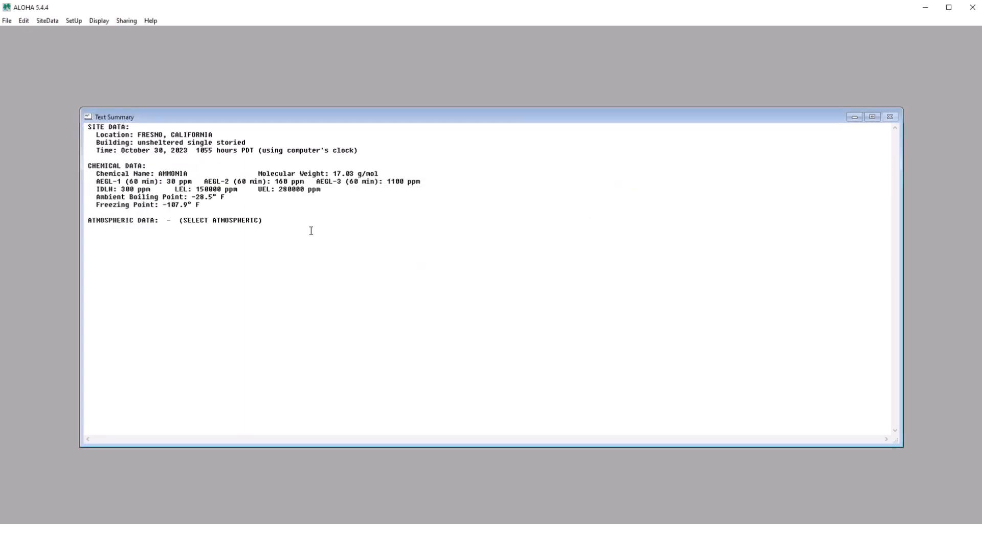
- Enter user-input atmospheric wind data of 3 mph from NW, measured 10 meters above ground
click(74, 23)
mouse_move(81, 45)
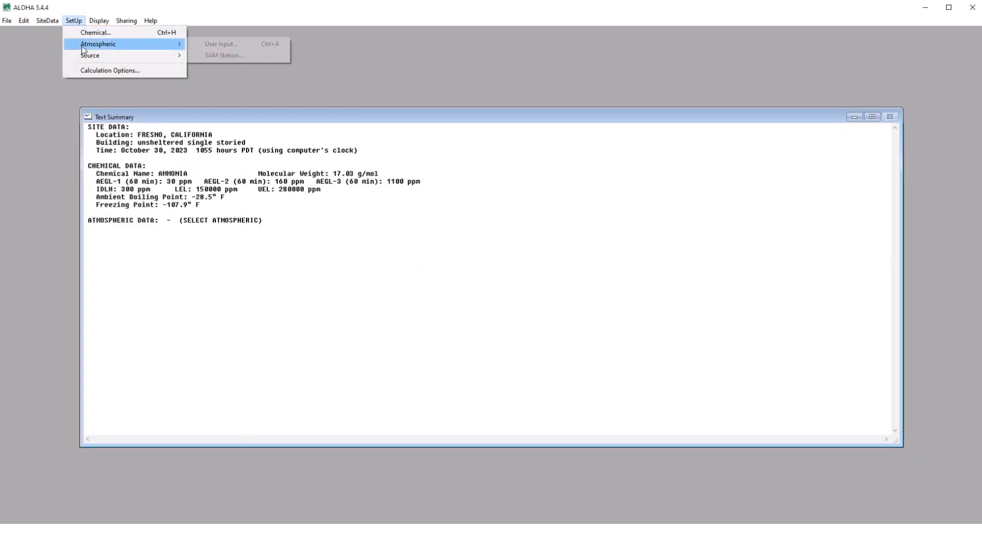
click(211, 44)
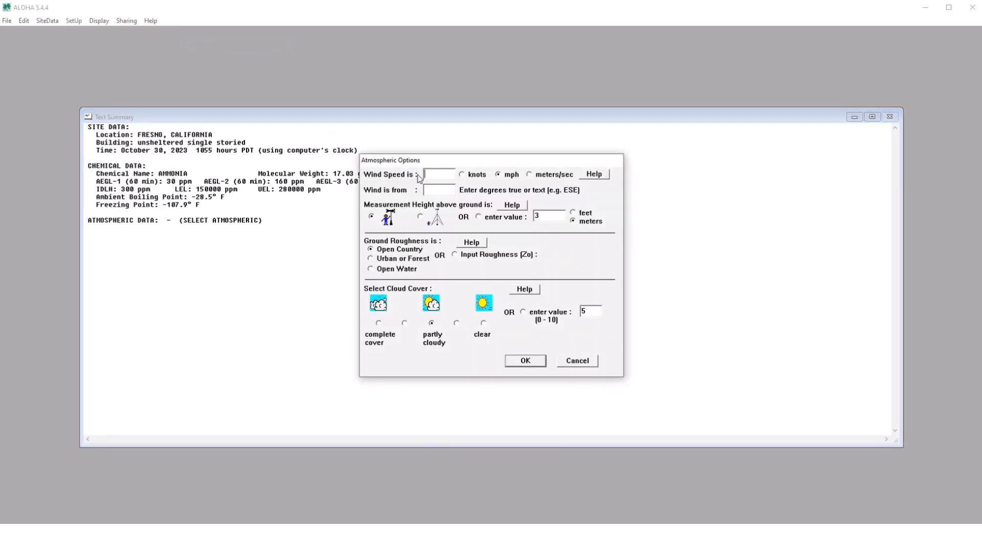
text(3)
text(NW)
key(BackSpace)
text(10)
- Set the cloud cover value to 10 and the air temperature to 108 degrees F, accepting the remaining atmospheric defaults
click(587, 308)
key(BackSpace)
text(10)
click(529, 362)
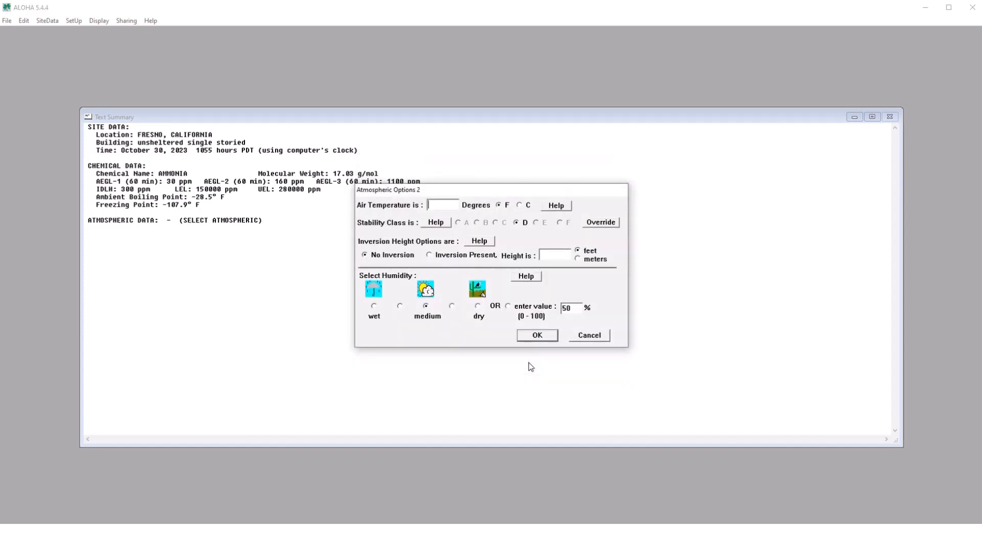
text(108)
click(535, 335)
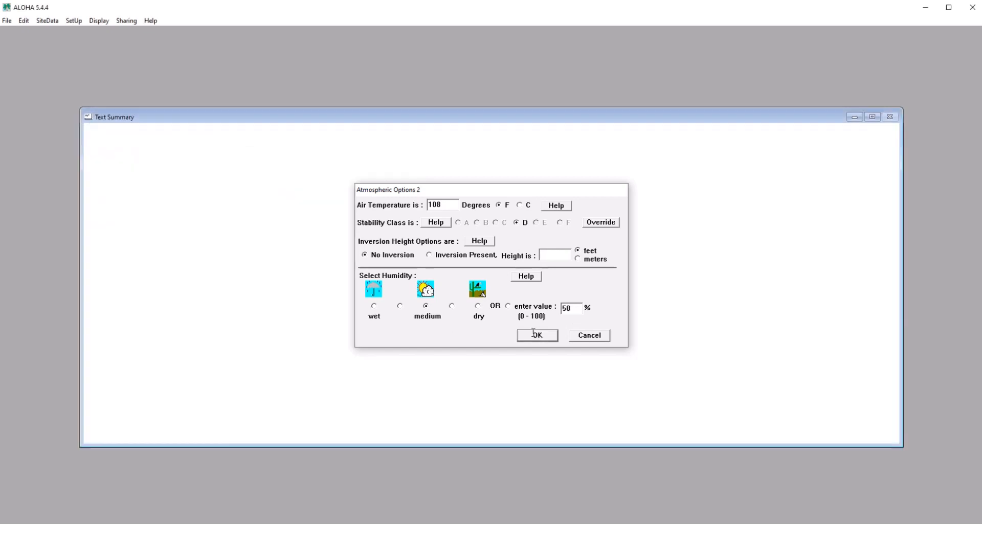
- Define a continuous direct source of 10 pounds/min for 30 minutes at ground level and acknowledge the flash boil note
click(73, 21)
mouse_move(92, 55)
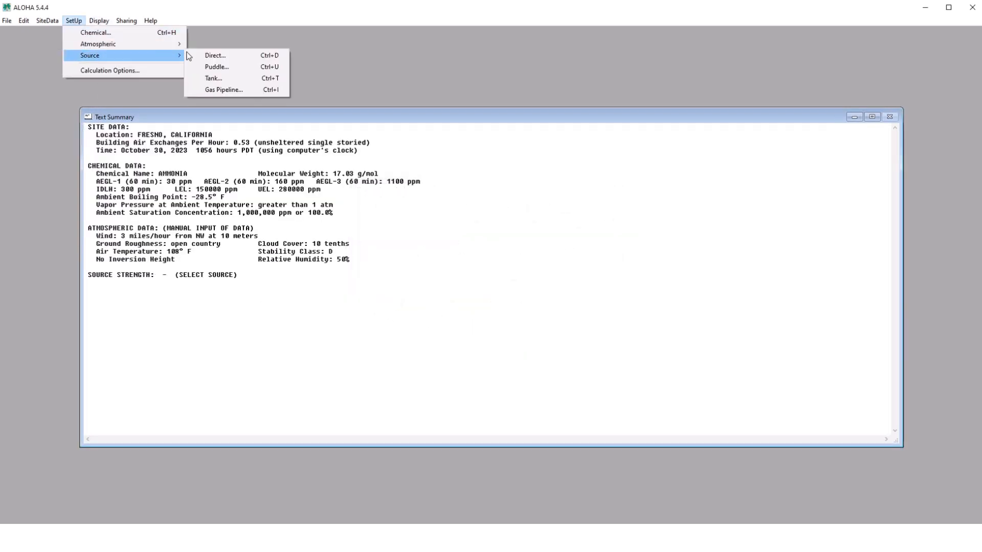
click(208, 56)
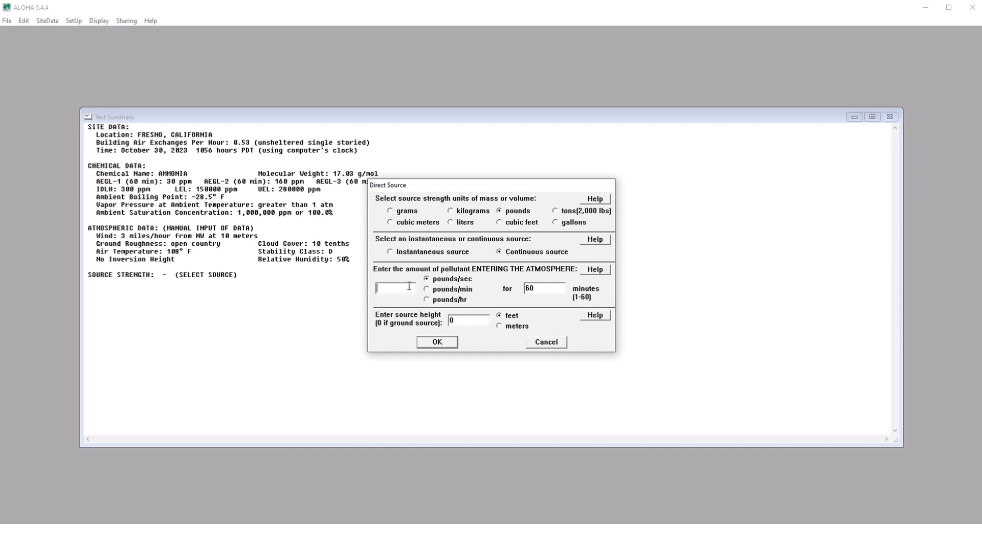
text(10)
double_click(532, 288)
text(30)
click(447, 342)
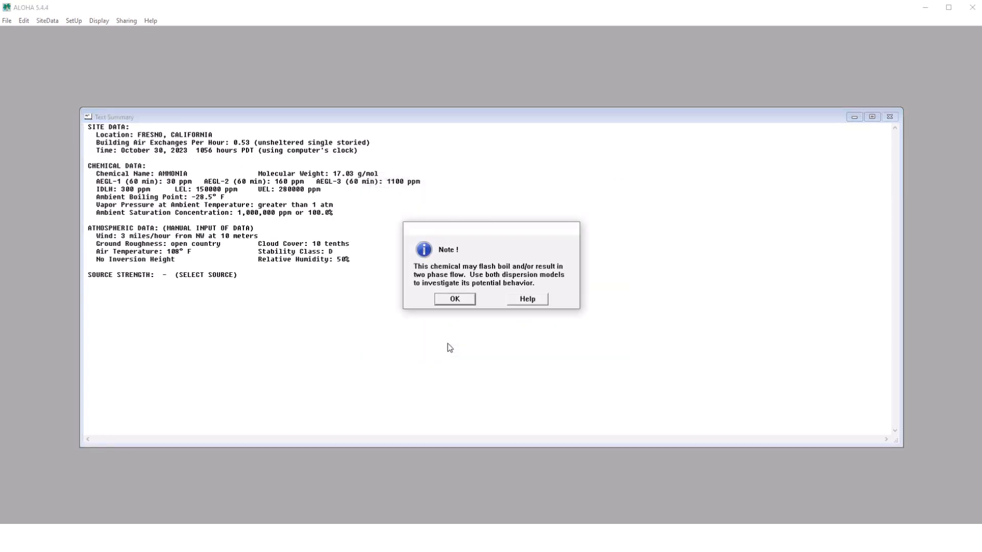
click(458, 302)
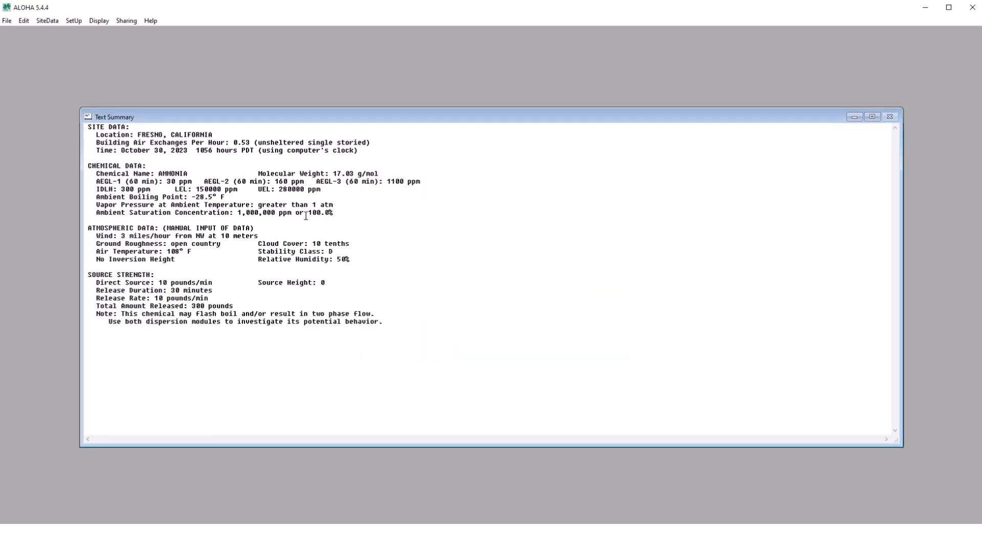
- Set the calculation options to use heavy gas dispersion only
click(98, 23)
mouse_move(75, 21)
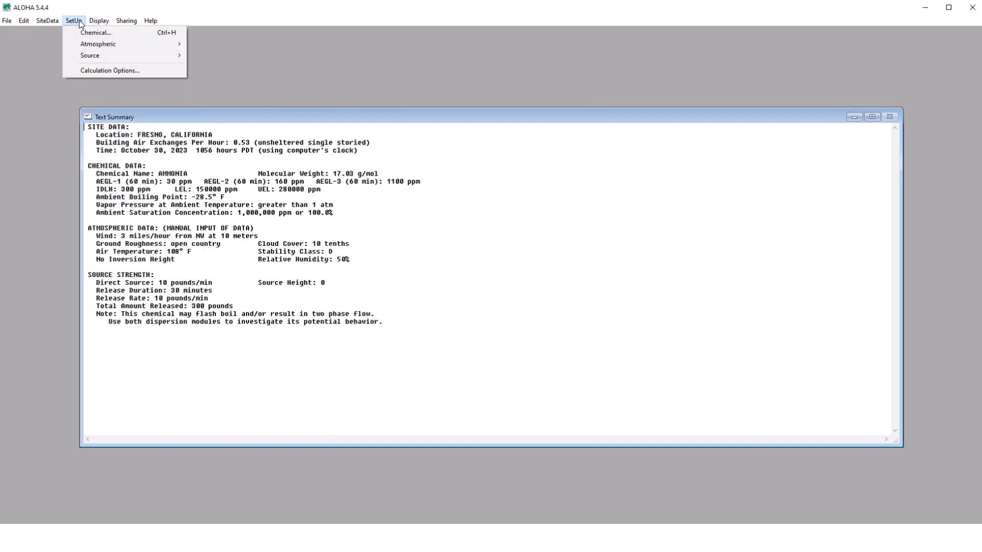
click(82, 70)
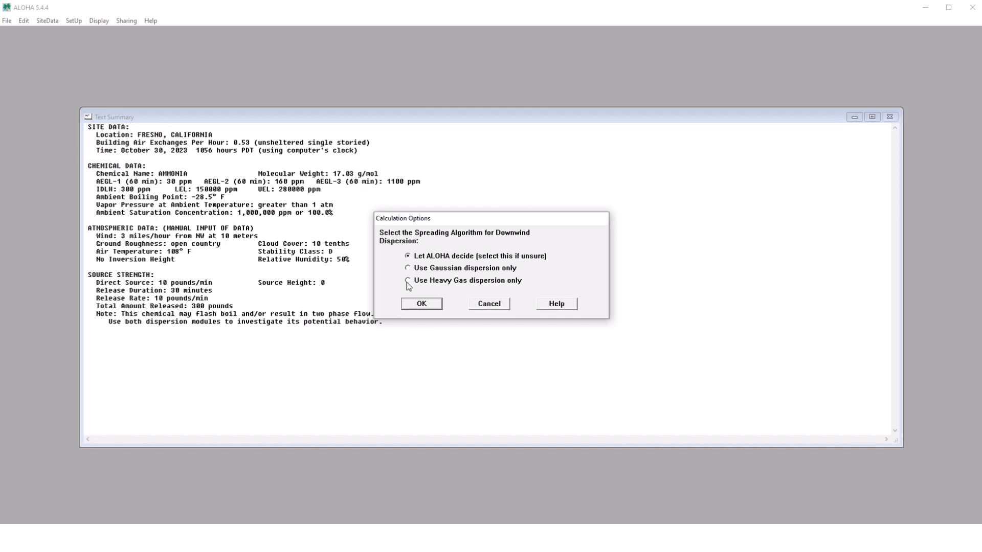
click(417, 304)
- Start a threat zone analysis for the toxic area of the vapor cloud with the red zone at ERPG-3: 750 ppm
click(93, 21)
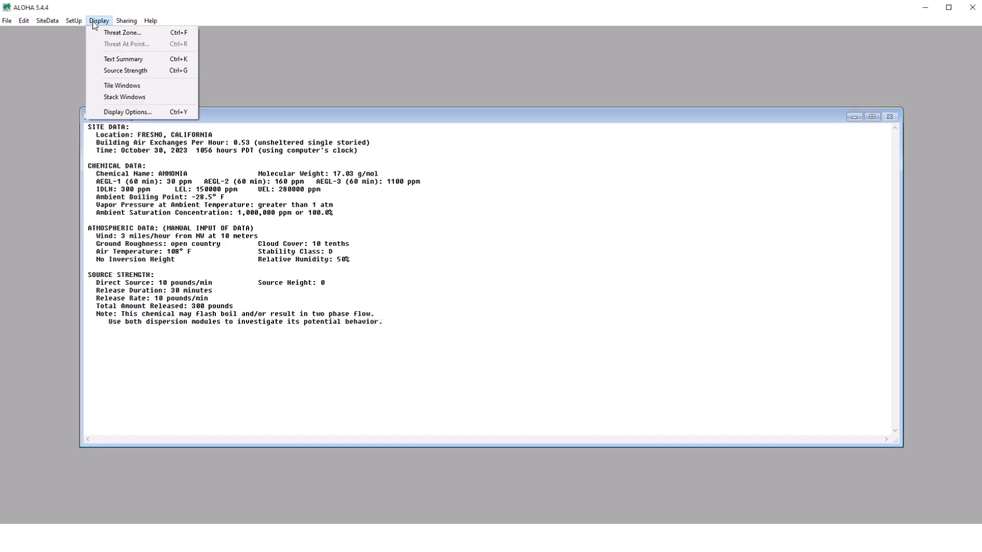
click(100, 32)
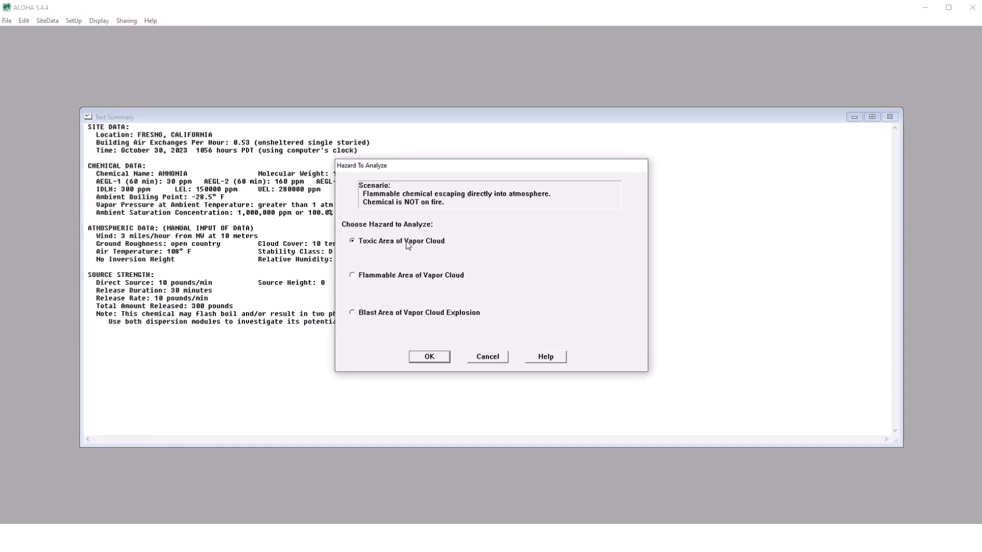
click(431, 358)
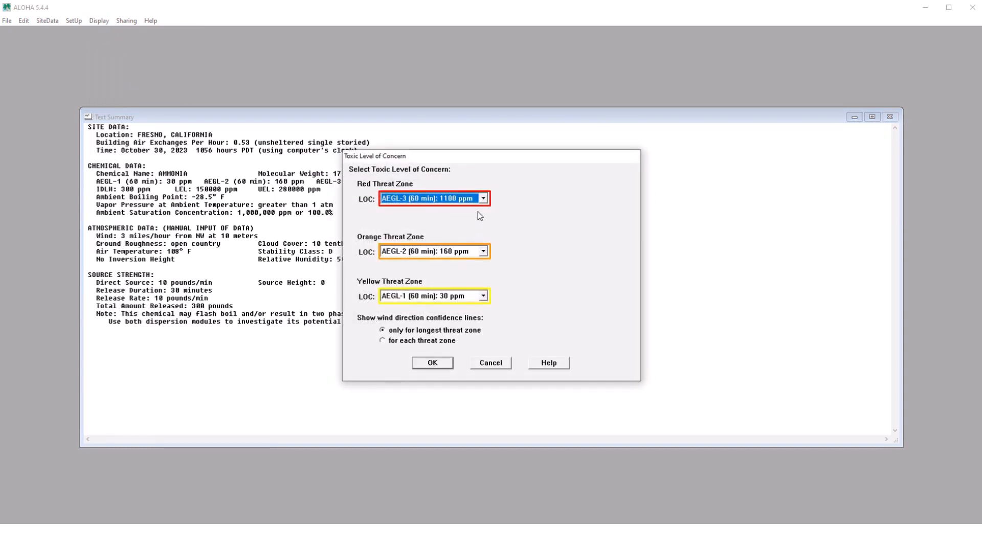
click(483, 200)
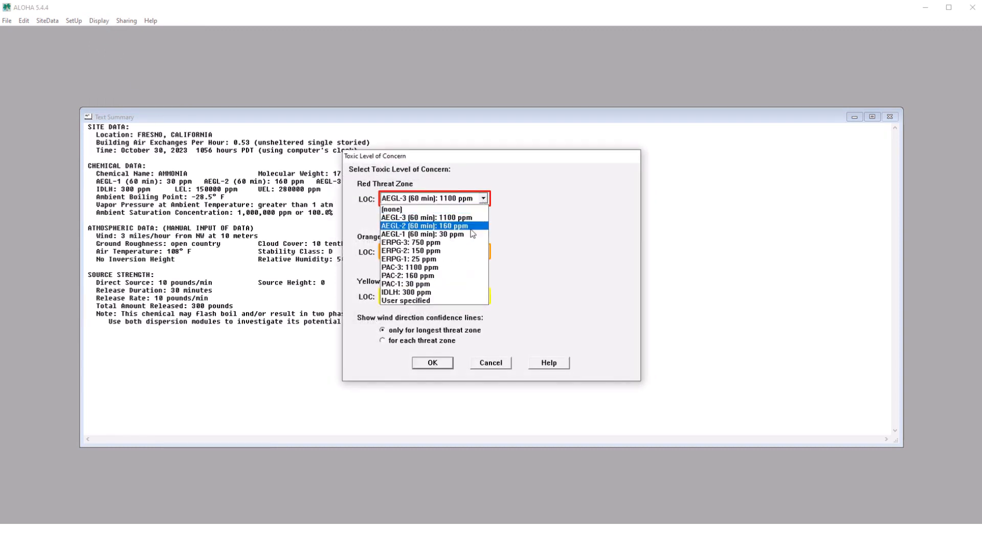
click(464, 245)
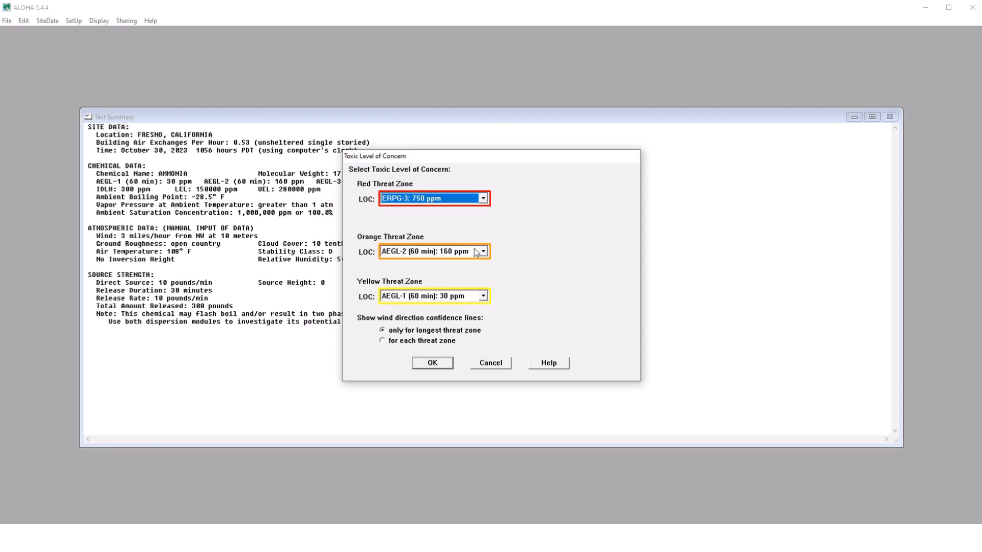
- Set the orange threat zone to a user-specified level of concern of 0.14 milligrams/liter
click(483, 252)
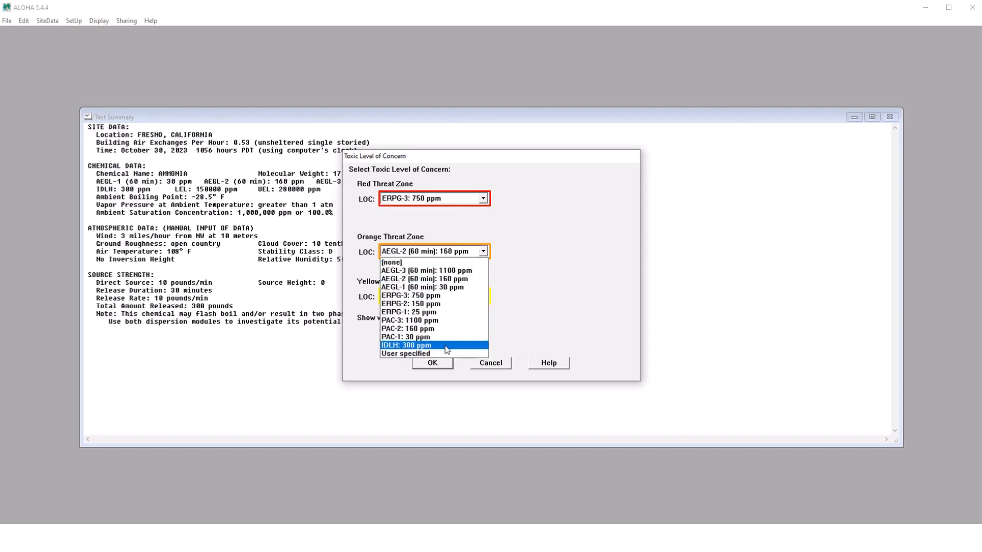
click(444, 346)
click(483, 251)
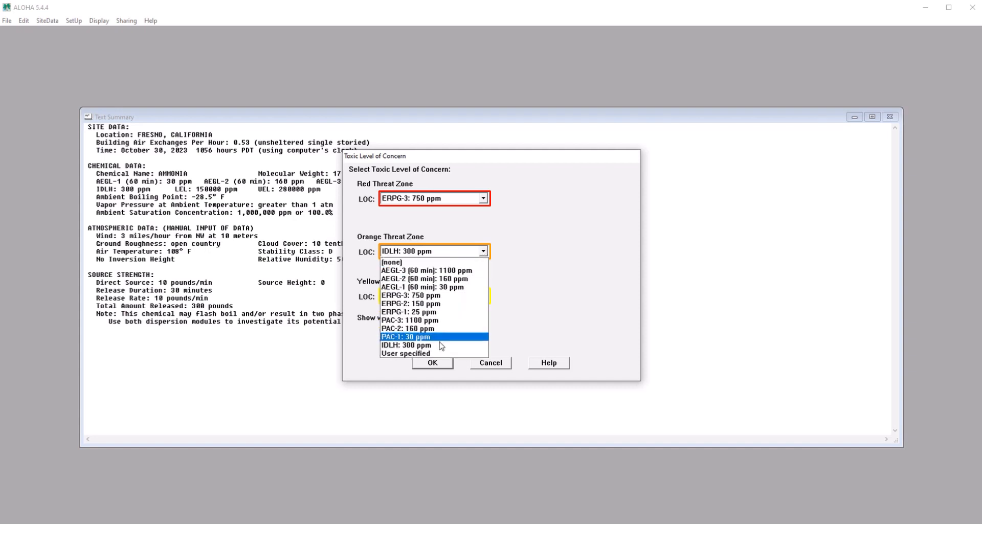
click(432, 354)
click(505, 248)
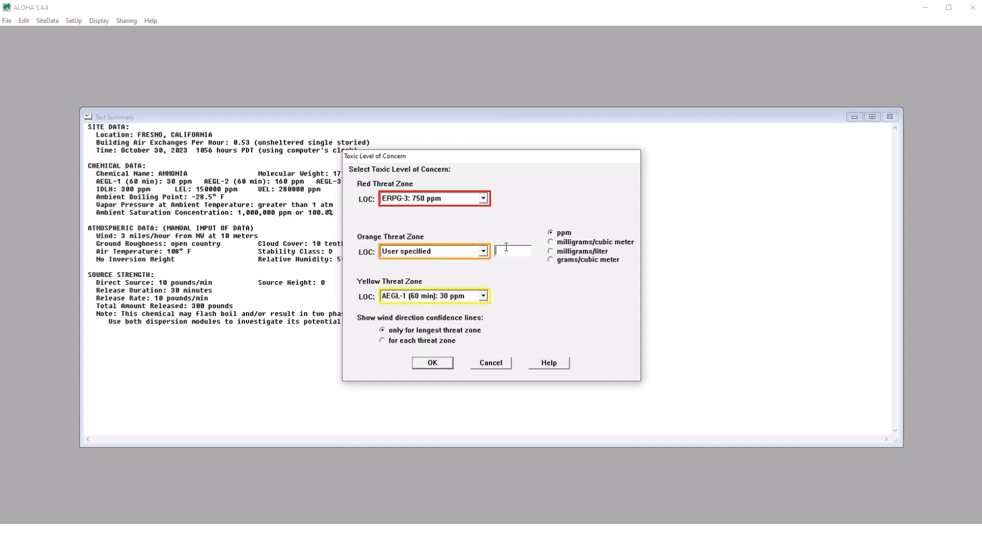
text(0.)
key(Return)
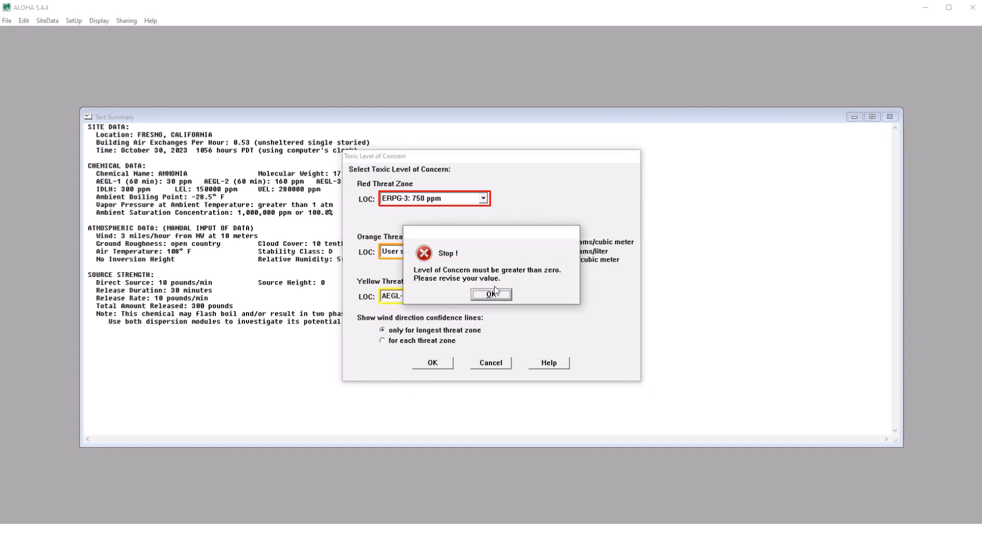
click(495, 293)
click(520, 251)
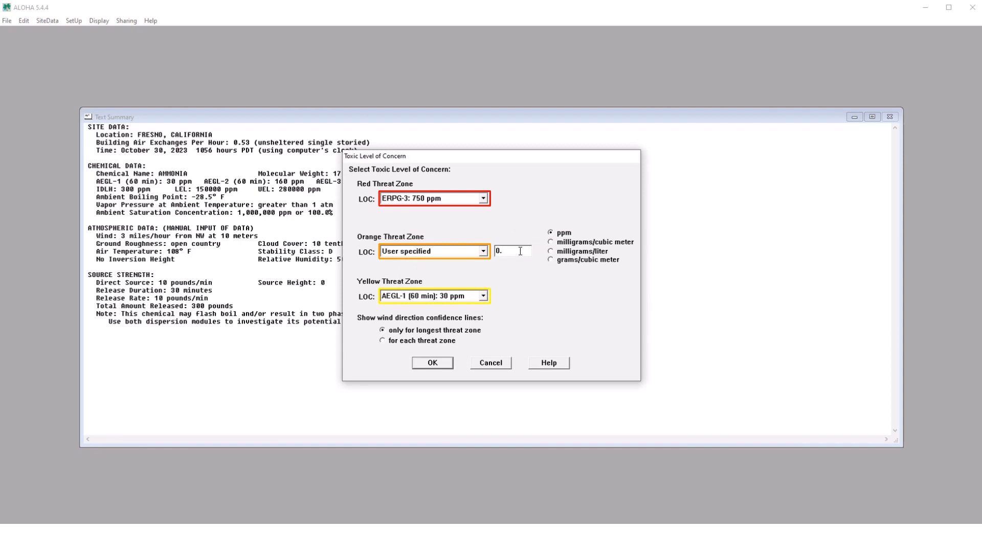
key(BackSpace)
key(BackSpace)
text(0.14)
click(553, 252)
- Set the yellow threat zone to none and plot the toxic threat zone
click(483, 297)
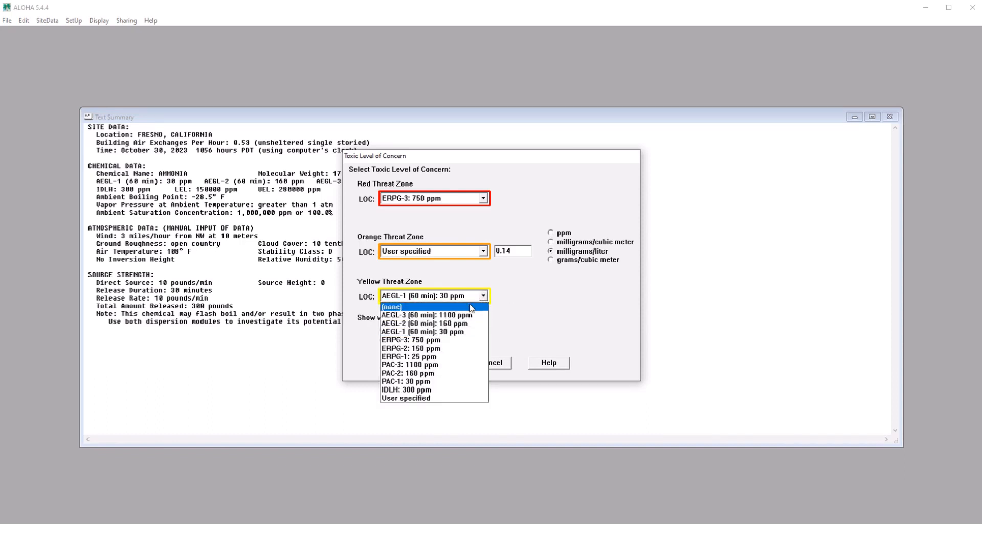
click(470, 308)
click(439, 363)
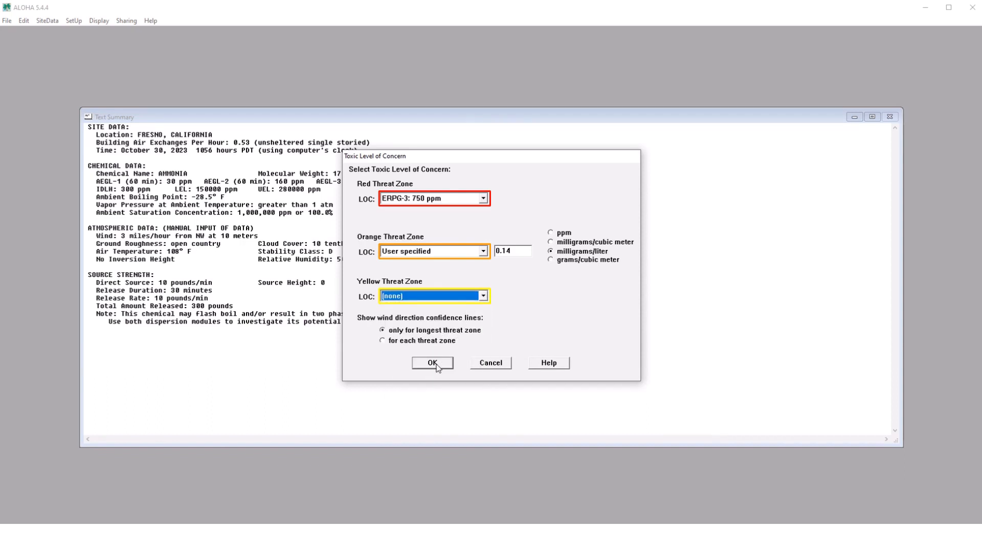
- Switch to the MARPLOT map in a maximized window and set the ALOHA source point at the click point
click(127, 21)
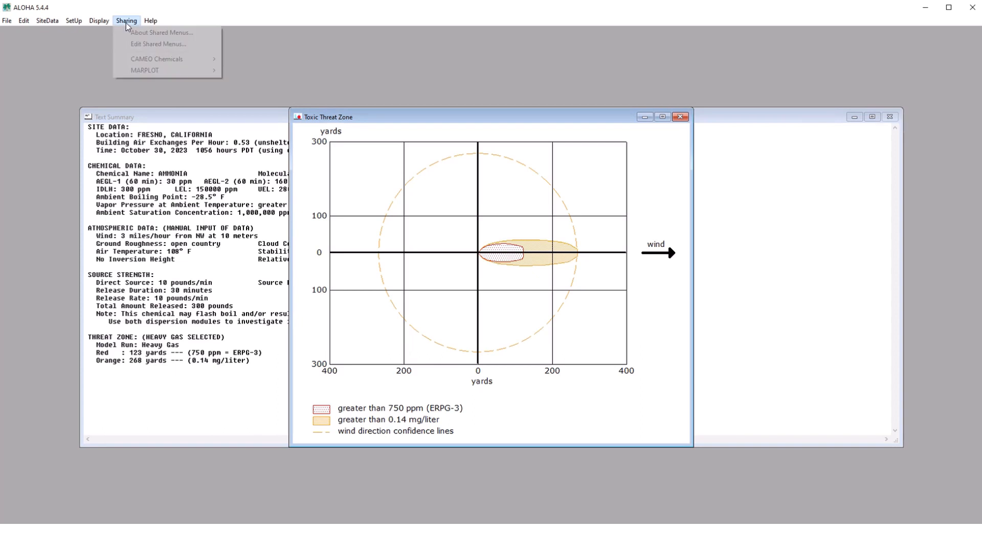
mouse_move(153, 70)
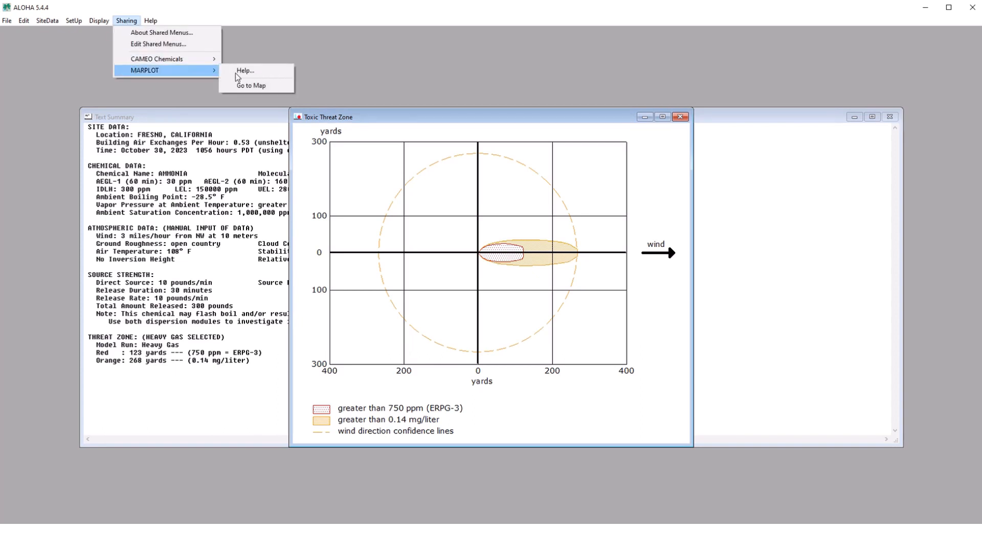
click(262, 86)
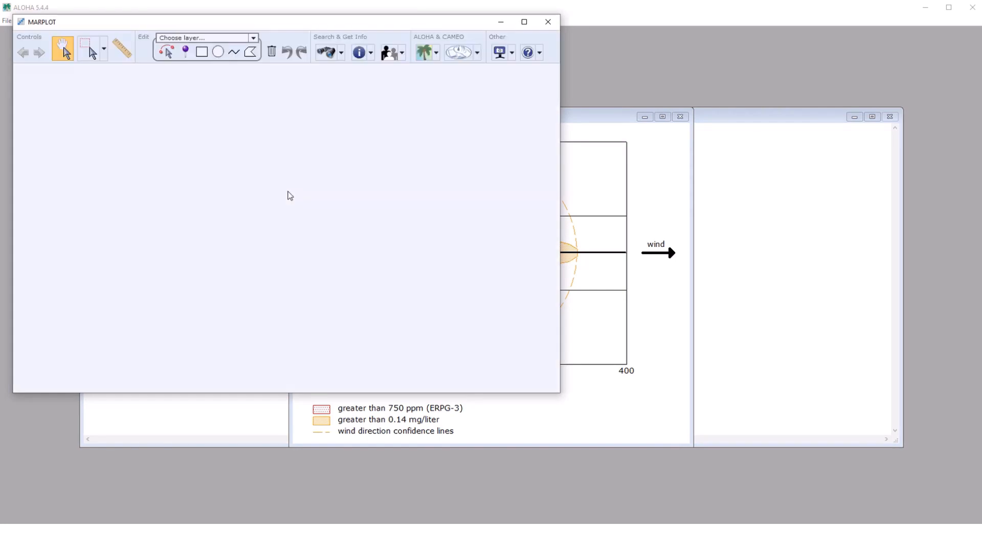
click(524, 21)
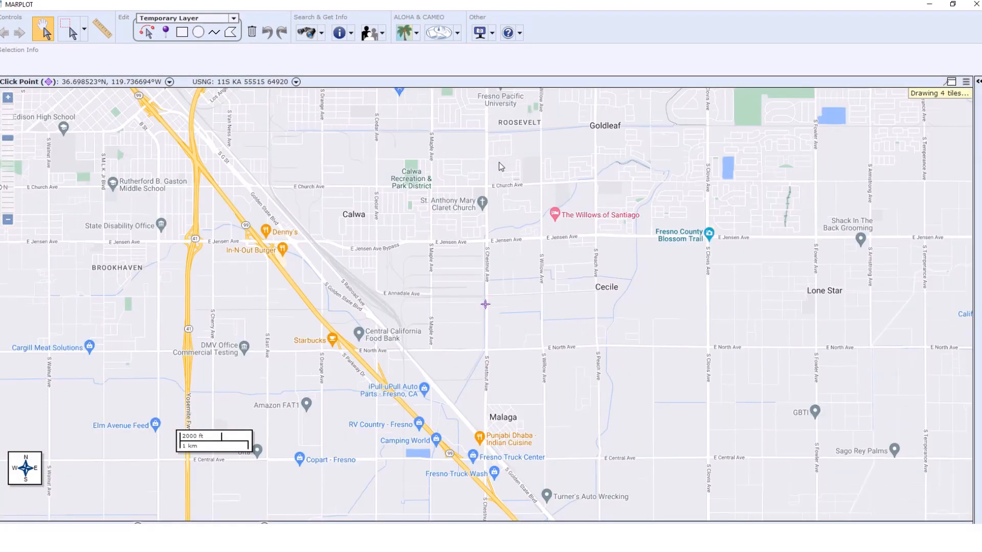
click(417, 34)
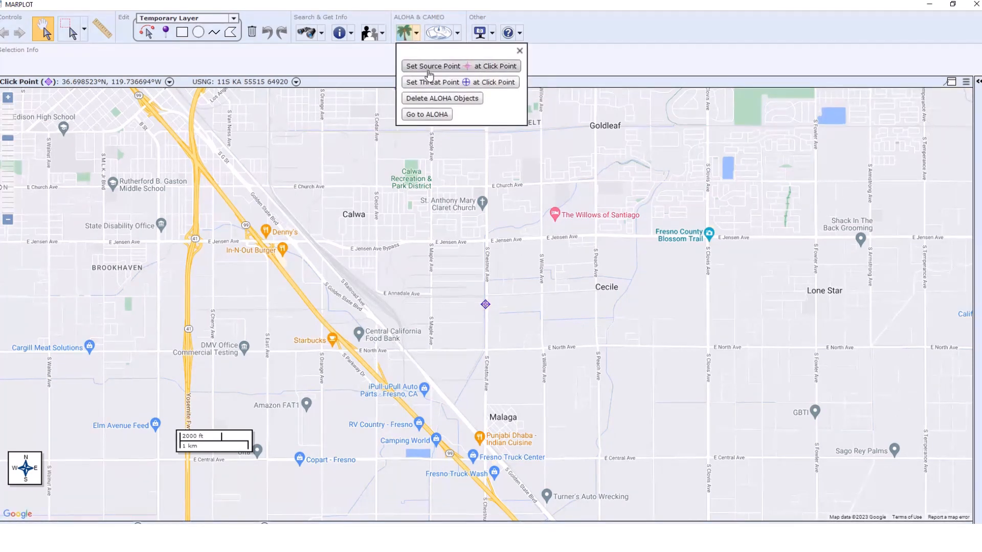
click(429, 70)
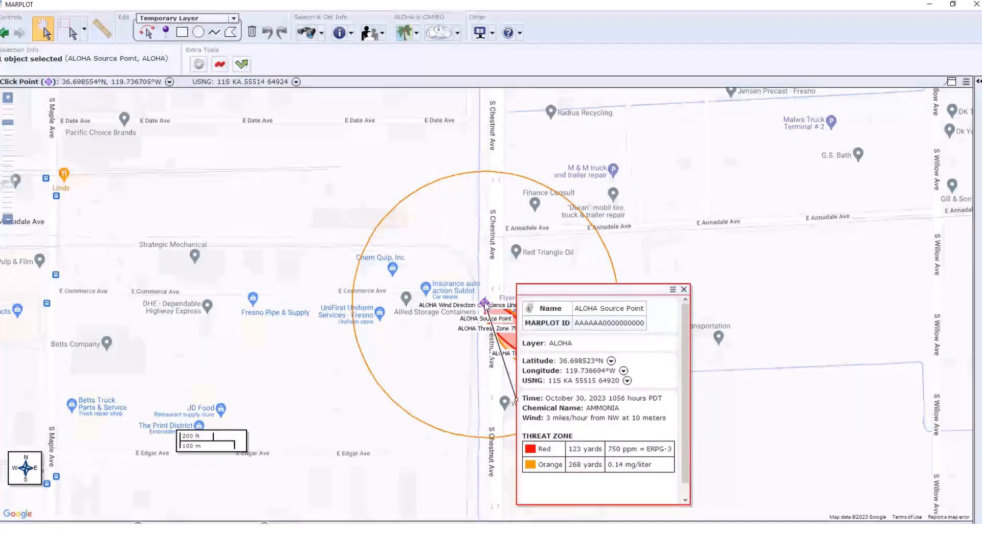
- Draw a circular selection area of about 0.157 miles radius around the ALOHA source point and get its USA population
click(683, 290)
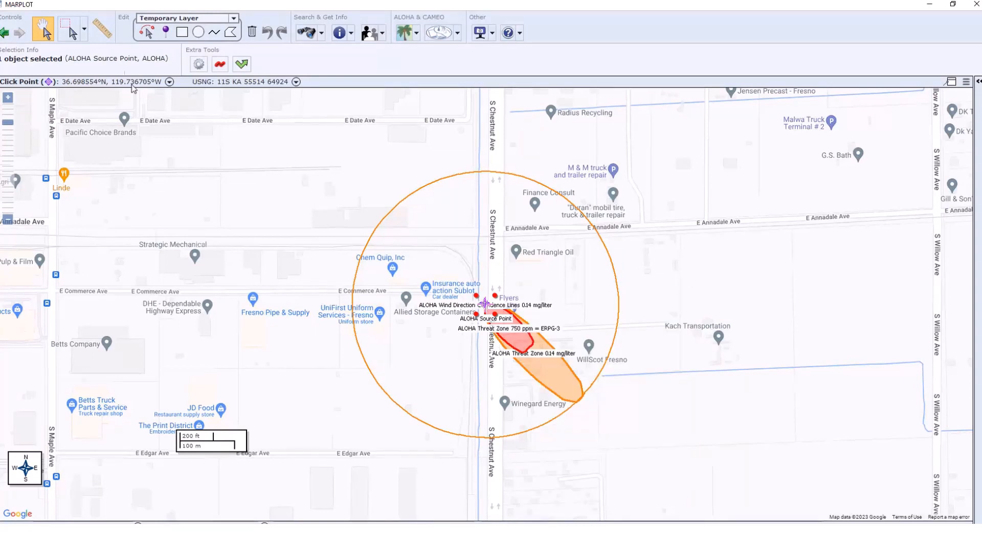
click(83, 29)
click(70, 81)
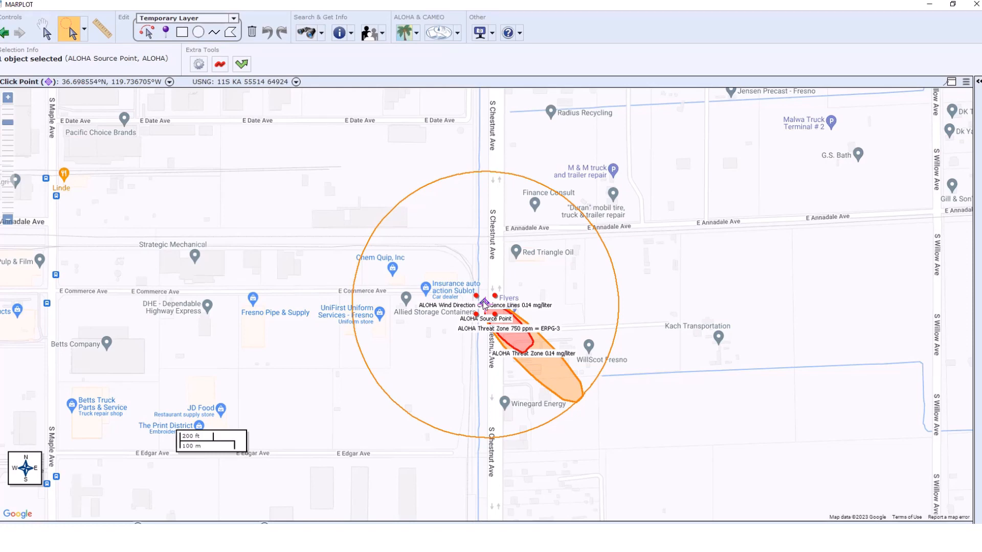
mouse_move(485, 305)
mouse_down()
mouse_move(508, 333)
mouse_move(539, 429)
mouse_move(530, 430)
mouse_move(539, 421)
mouse_move(539, 431)
mouse_up()
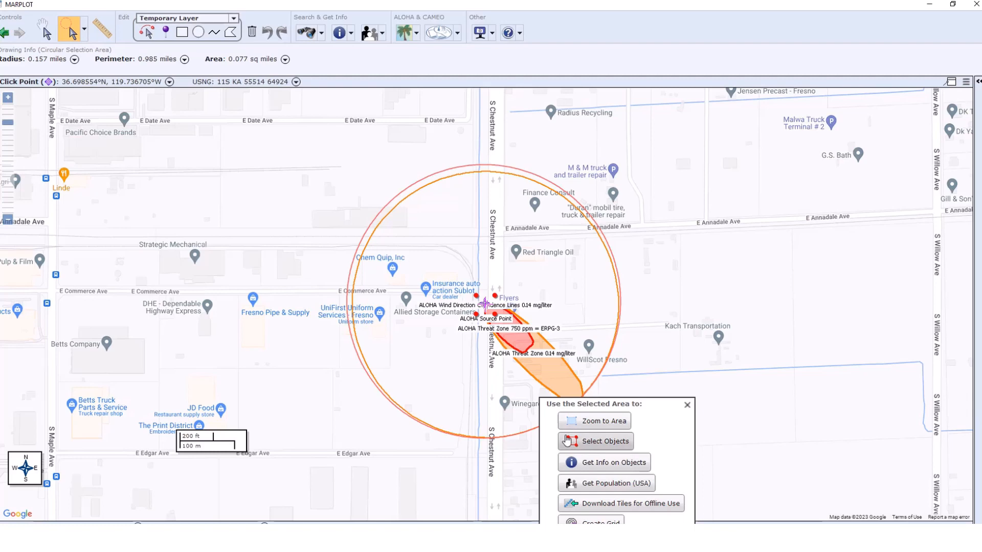
click(606, 483)
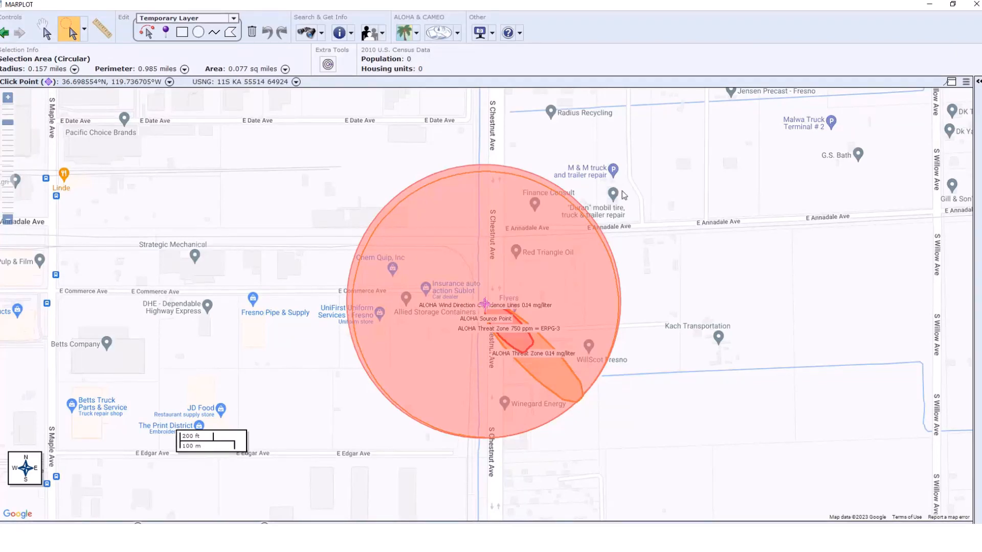
- Frame the map closely around the source point and threat zones and open the screenshot options
click(492, 34)
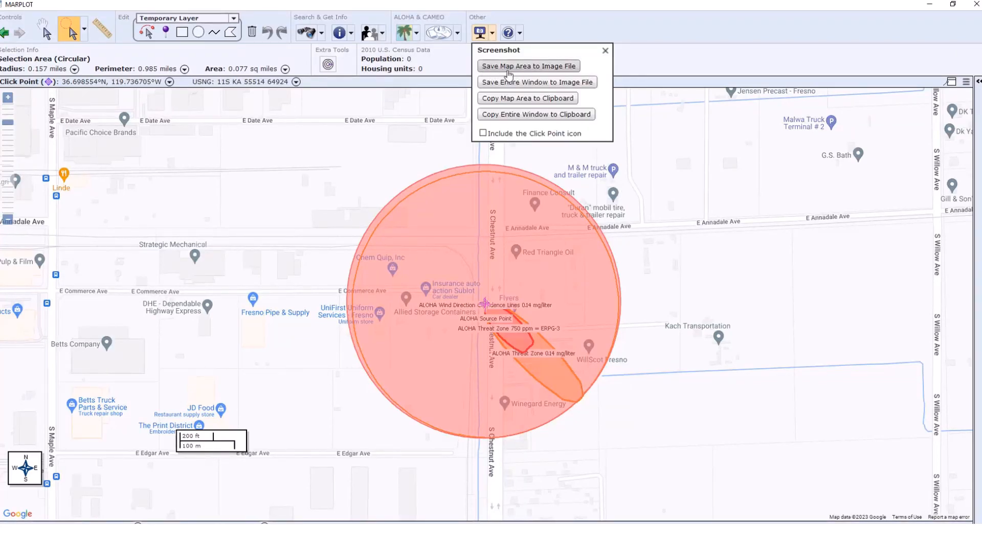
click(401, 105)
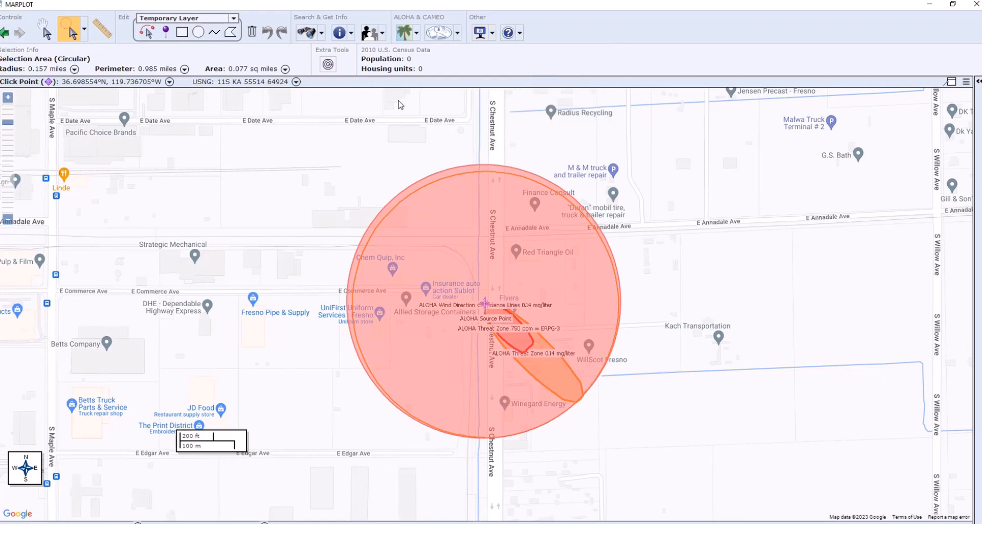
scroll(283, 244, up, 1)
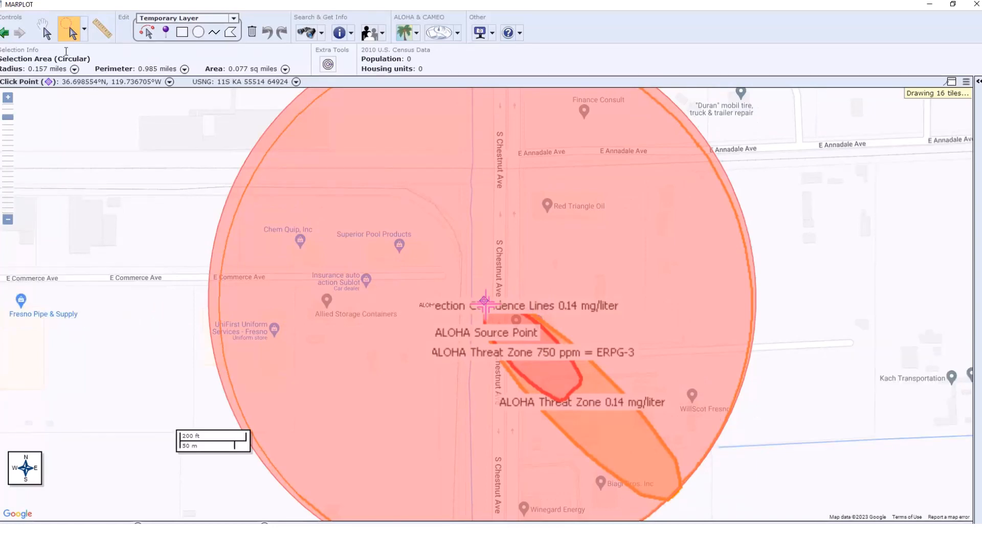
click(44, 31)
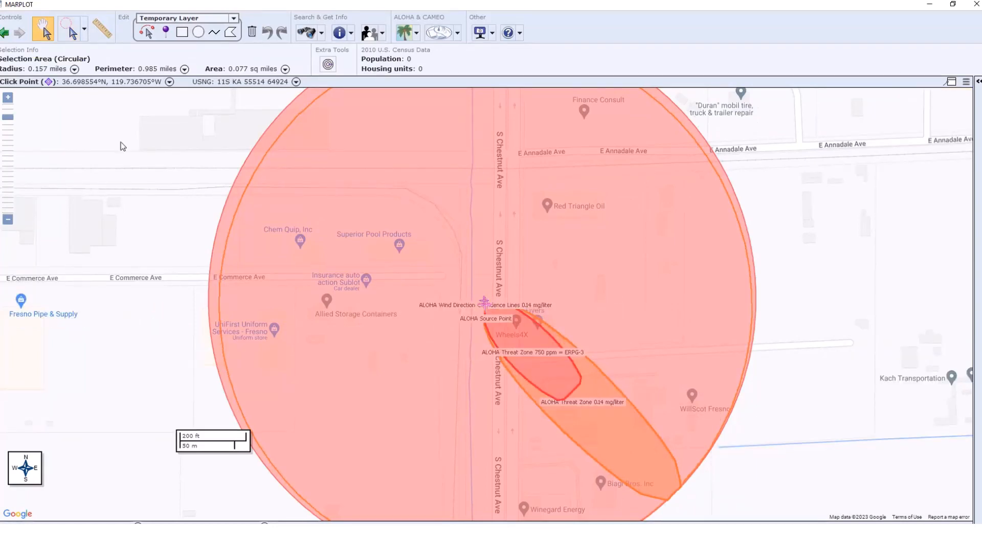
drag(121, 160, 123, 208)
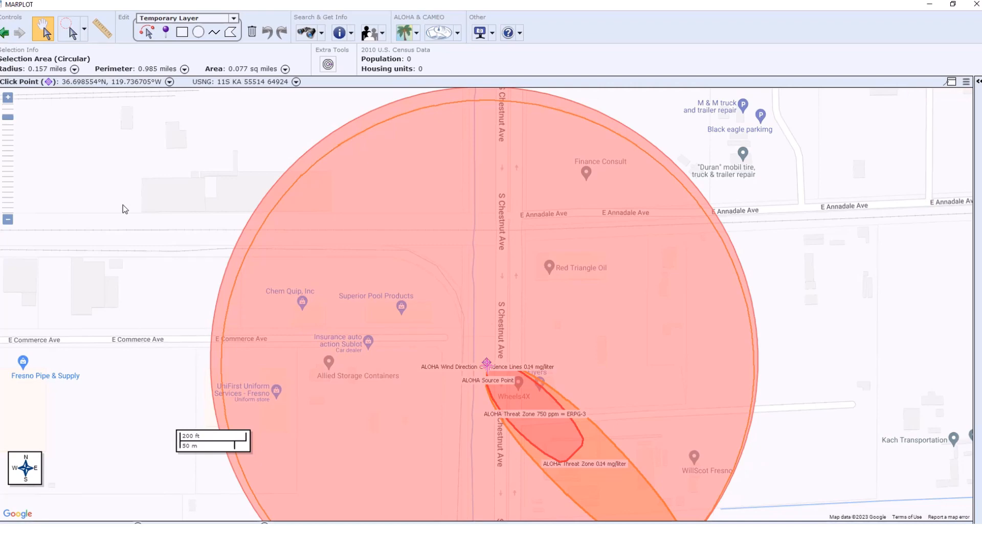
drag(143, 186, 159, 112)
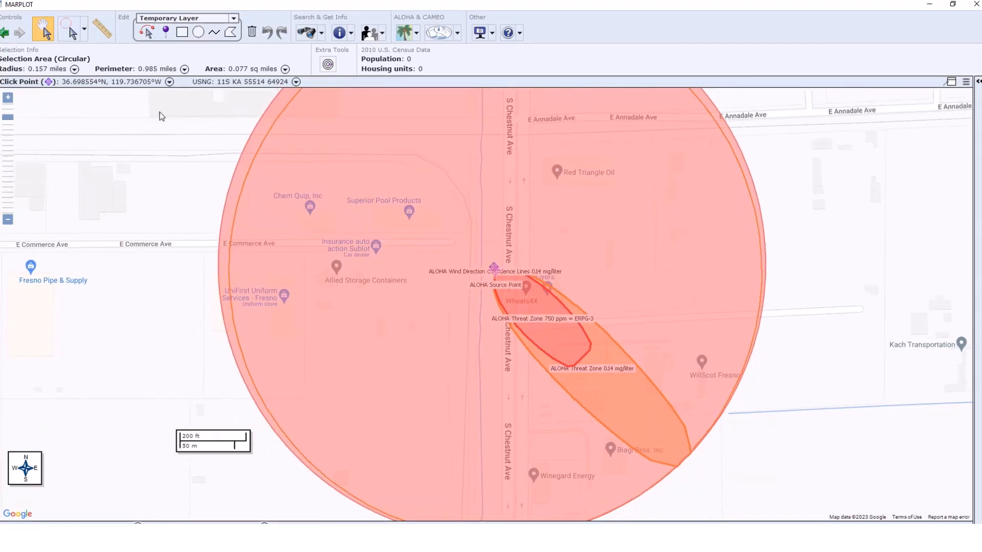
click(491, 33)
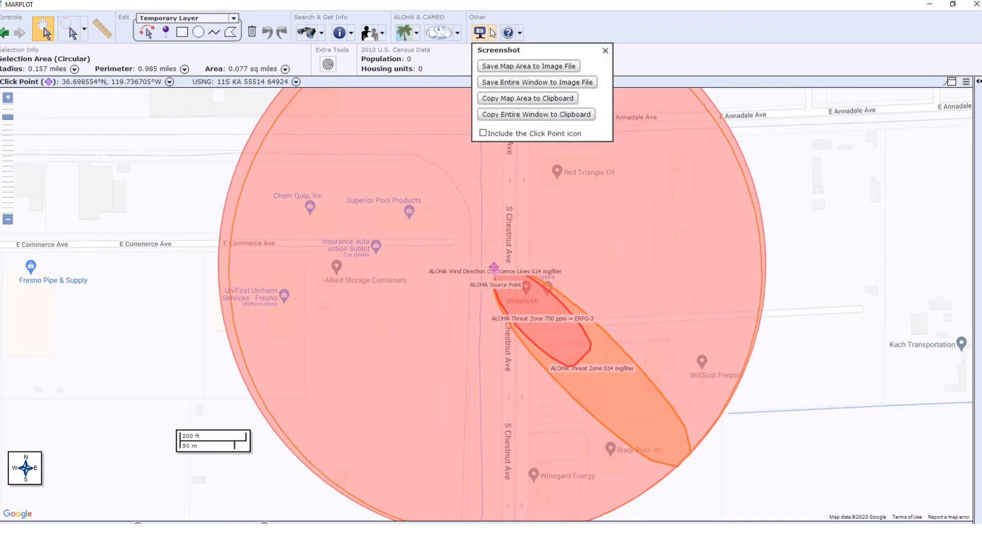